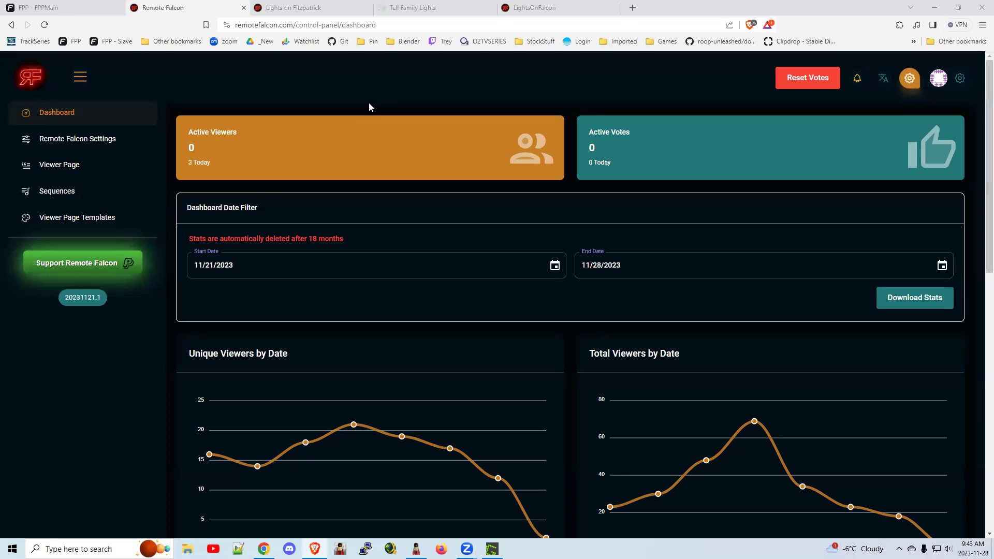
- Browse the Lights on Fitzpatrick, Tell Family Lights and LightsOnFalcon viewer pages, then return to FPP's Main Playlist
{"action": "left_click", "coordinate": [318, 10]}
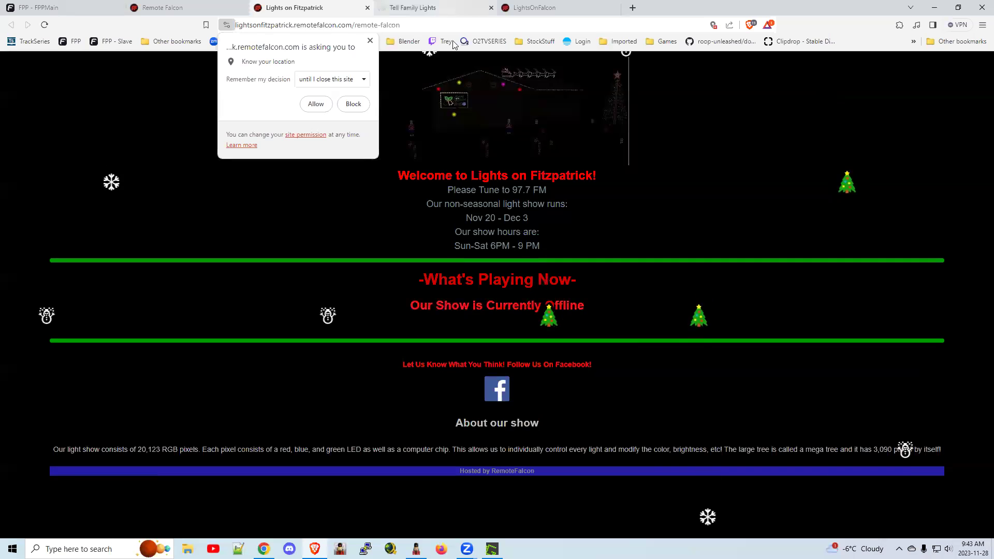
{"action": "left_click", "coordinate": [353, 104]}
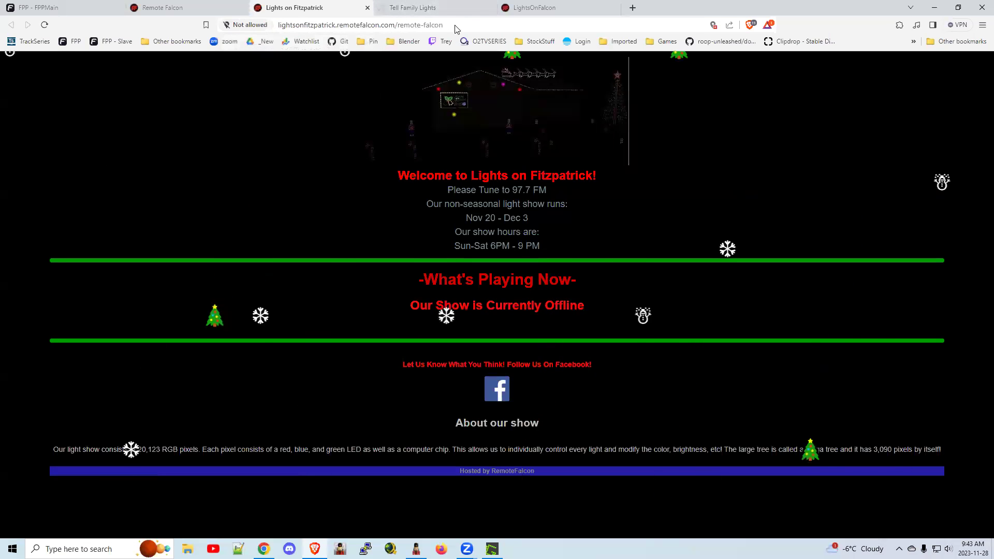
{"action": "left_click", "coordinate": [444, 10]}
{"action": "left_click", "coordinate": [527, 10]}
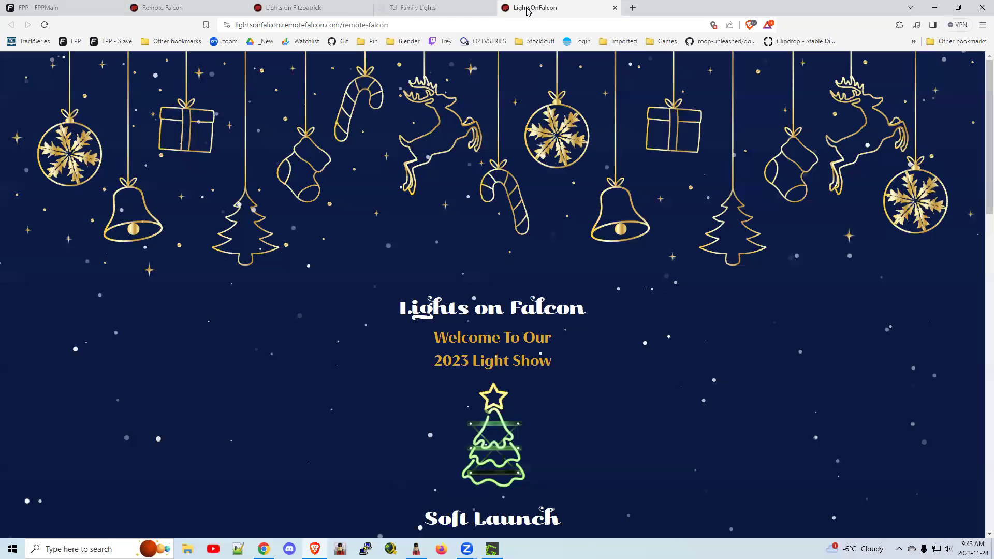
{"action": "scroll", "coordinate": [554, 380], "scroll_direction": "down", "scroll_amount": 3}
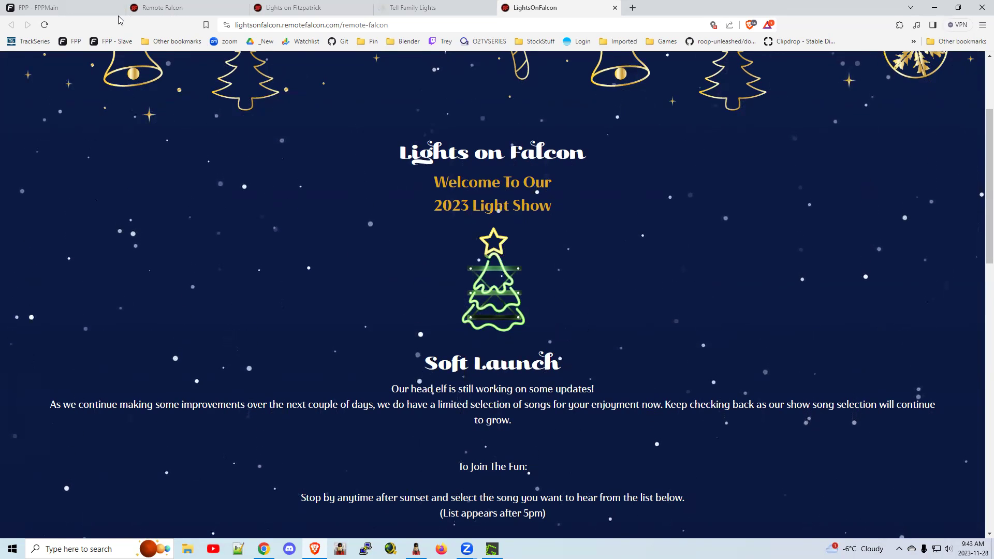
{"action": "left_click", "coordinate": [75, 11]}
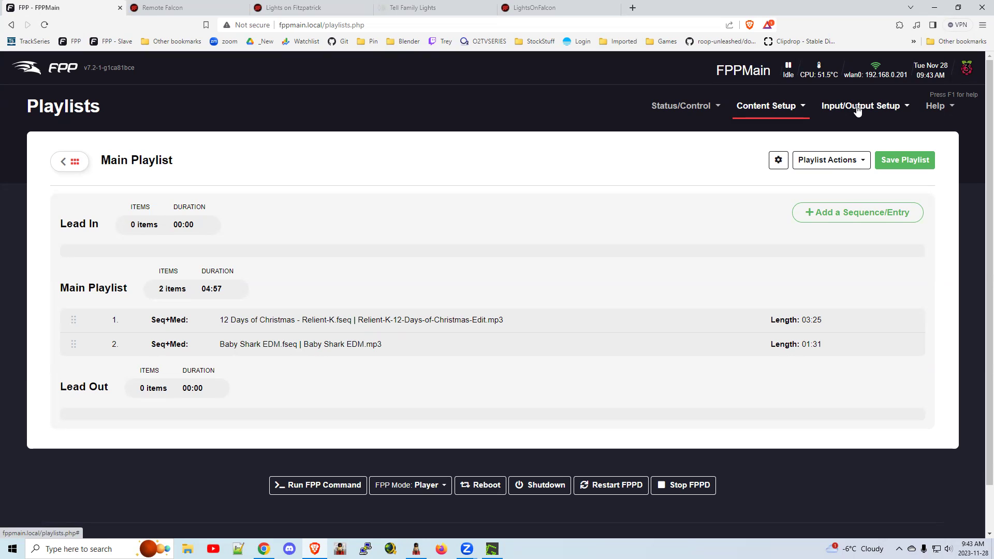
- Check Plugin Manager for the installed Remote Falcon plugin, then open its v1.0.6 settings page
{"action": "left_click", "coordinate": [777, 111]}
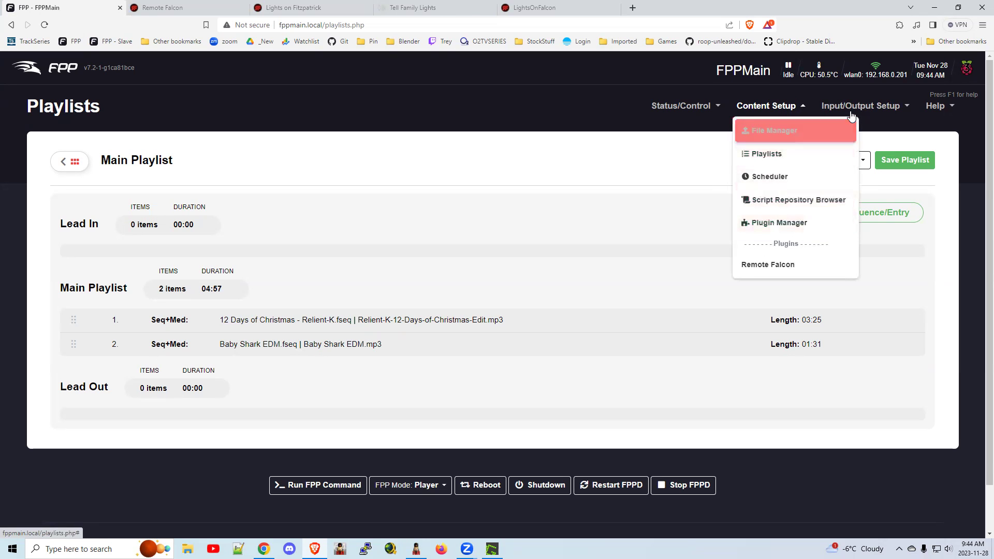
{"action": "left_click", "coordinate": [787, 224]}
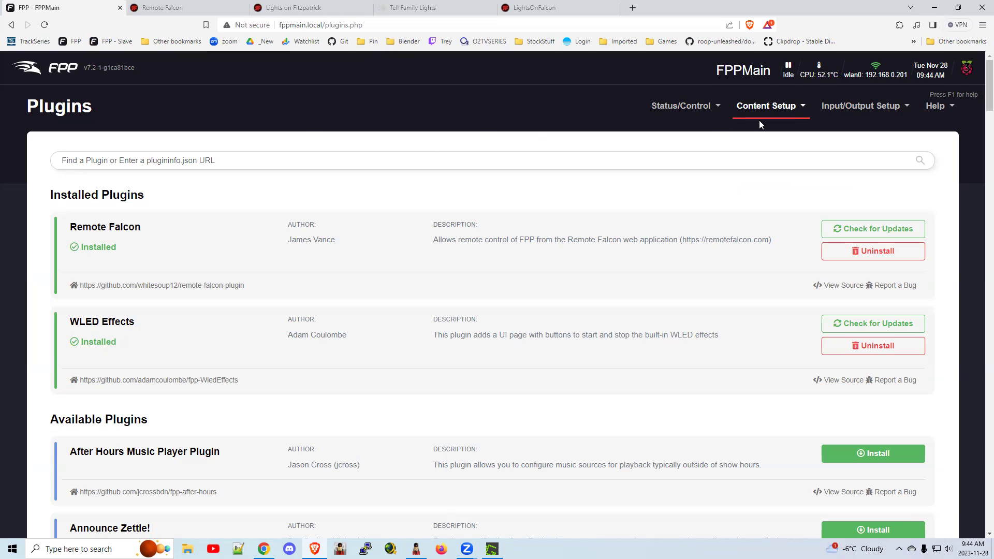
{"action": "left_click", "coordinate": [769, 106]}
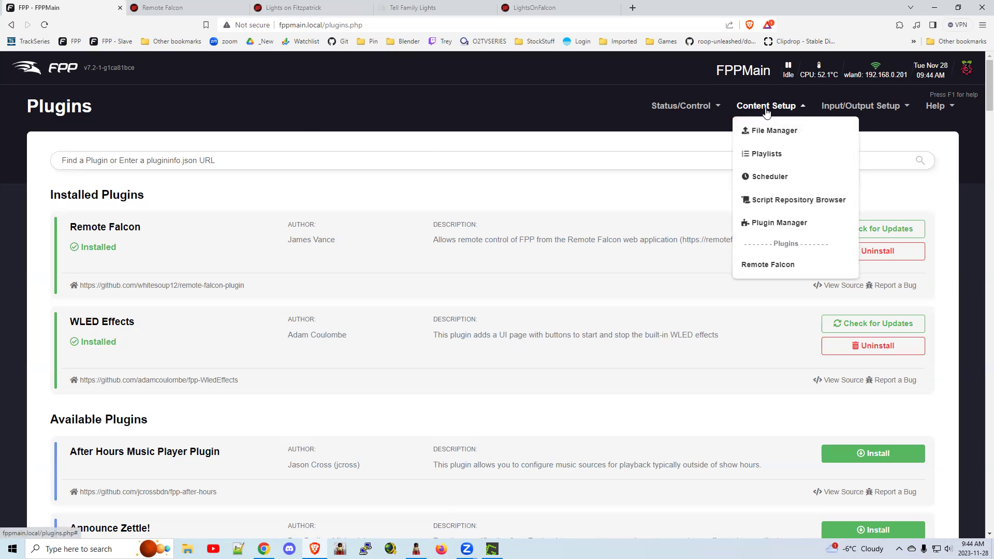
{"action": "left_click", "coordinate": [773, 266]}
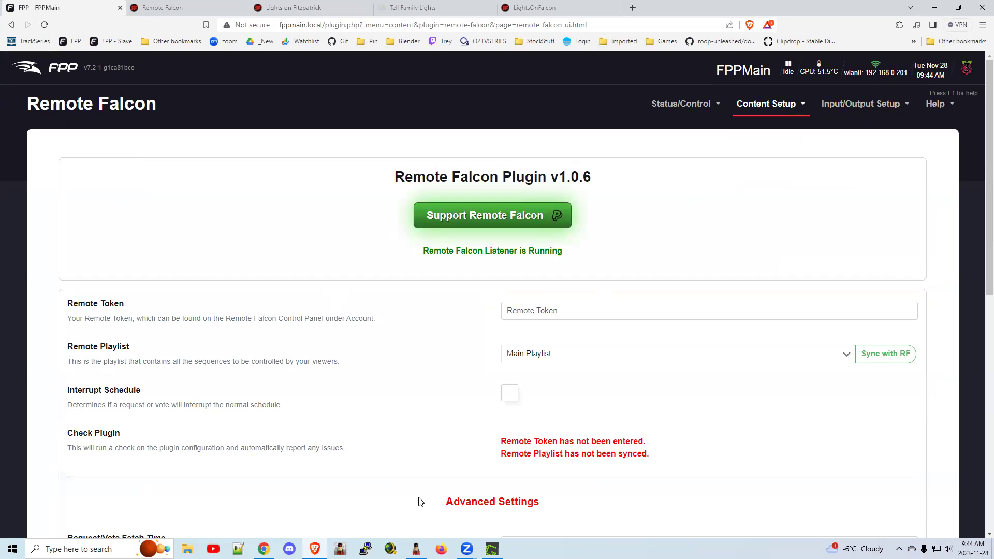
{"action": "scroll", "coordinate": [472, 477], "scroll_direction": "down", "scroll_amount": 1}
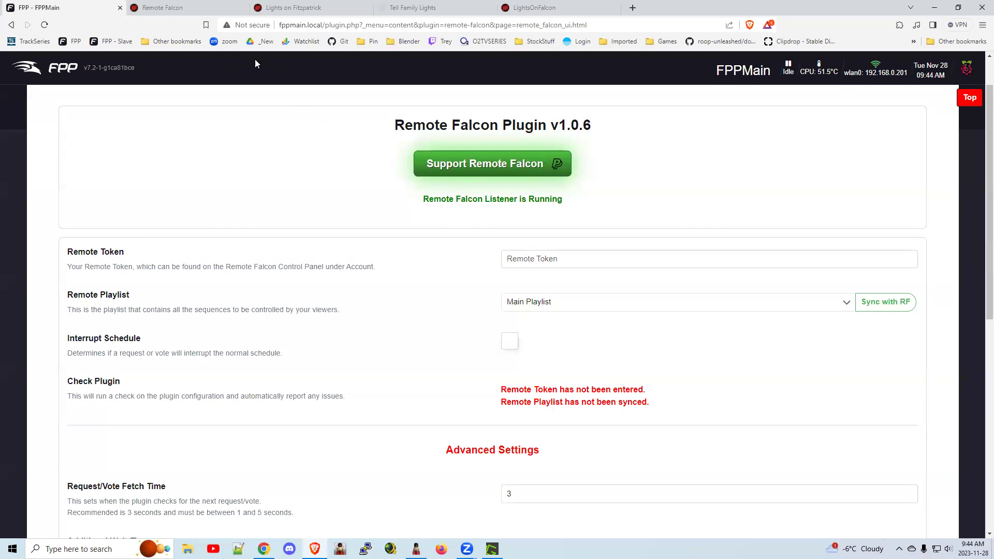
{"action": "left_click", "coordinate": [207, 9]}
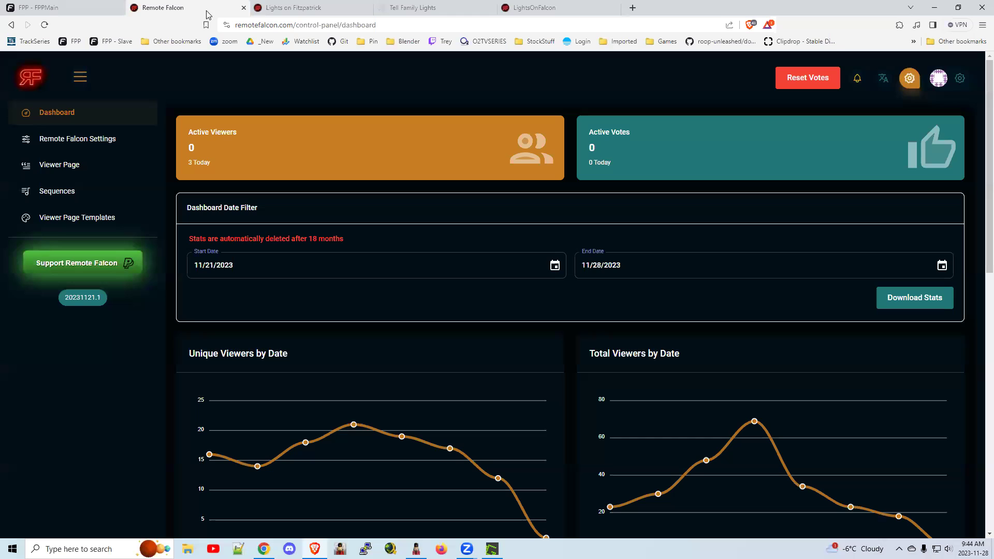
{"action": "left_click", "coordinate": [87, 11]}
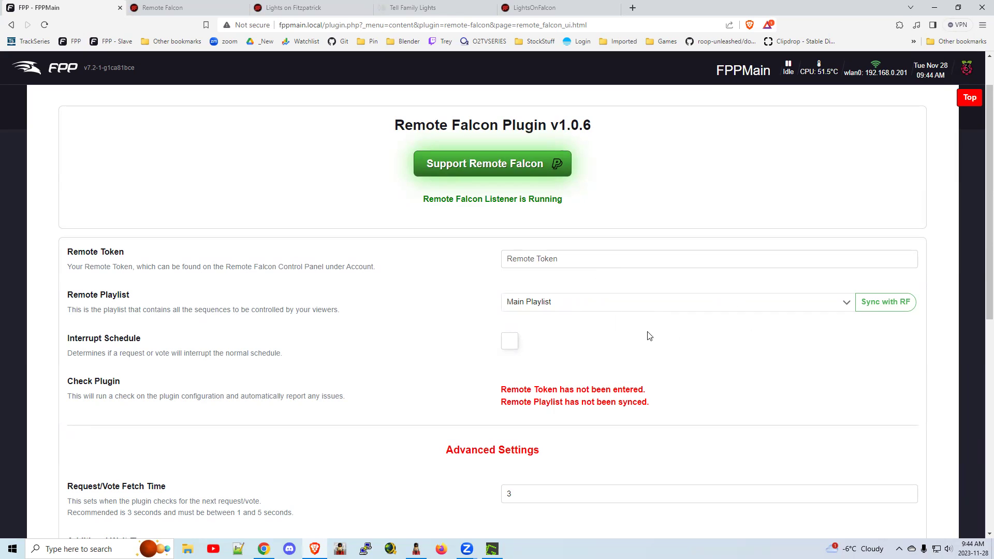
{"action": "scroll", "coordinate": [649, 337], "scroll_direction": "up", "scroll_amount": 1}
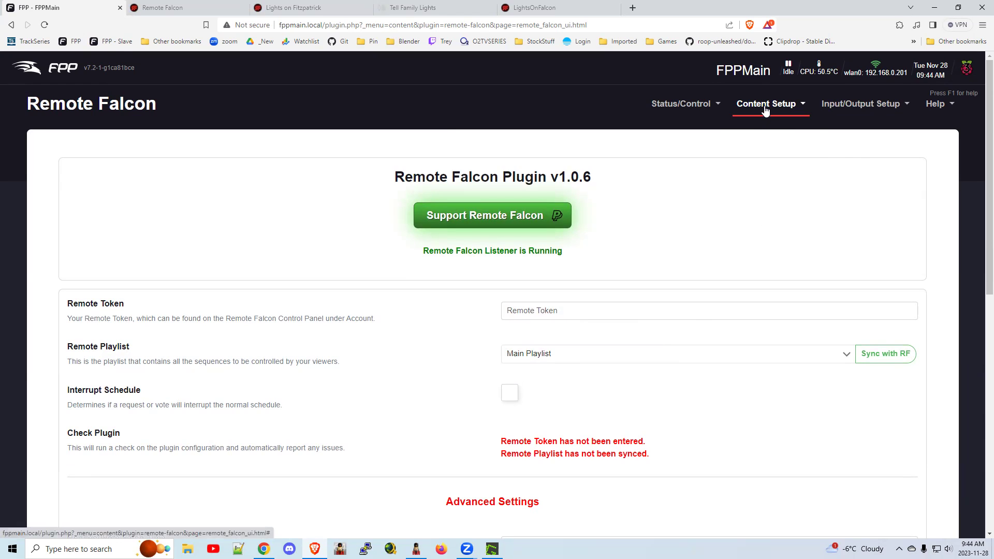
- Go to the Playlists page and glance at the Main Playlist
{"action": "mouse_move", "coordinate": [765, 113]}
{"action": "left_click", "coordinate": [779, 155]}
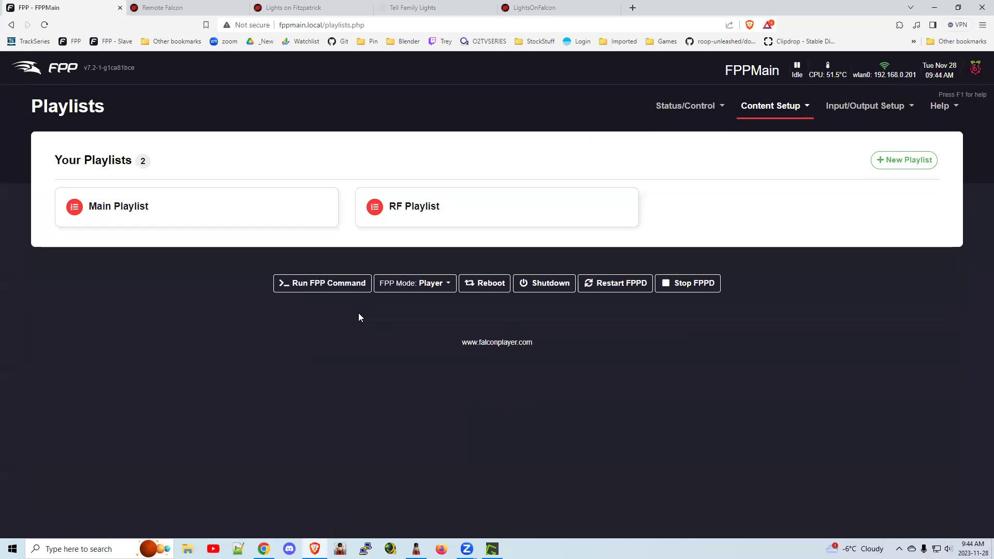
{"action": "left_click", "coordinate": [119, 210]}
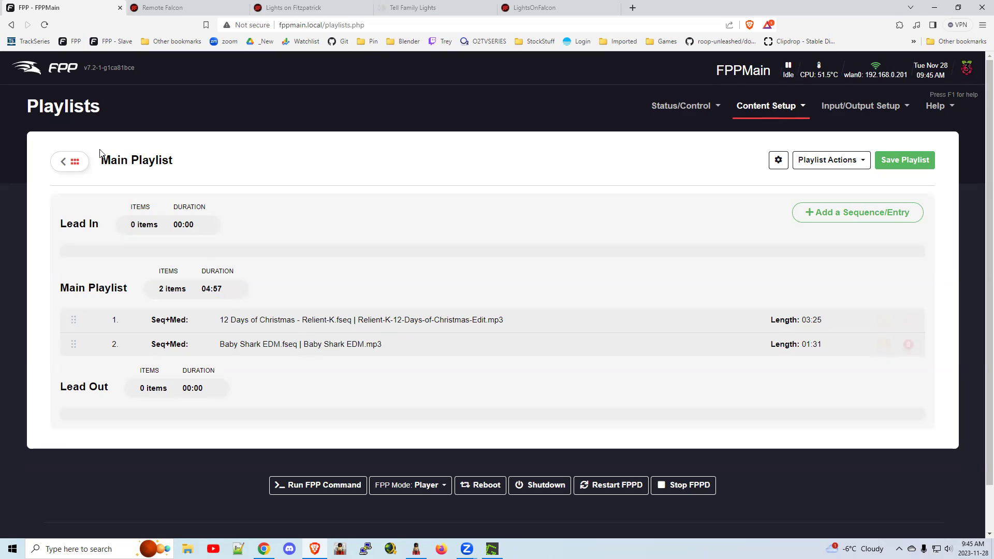
{"action": "left_click", "coordinate": [68, 161]}
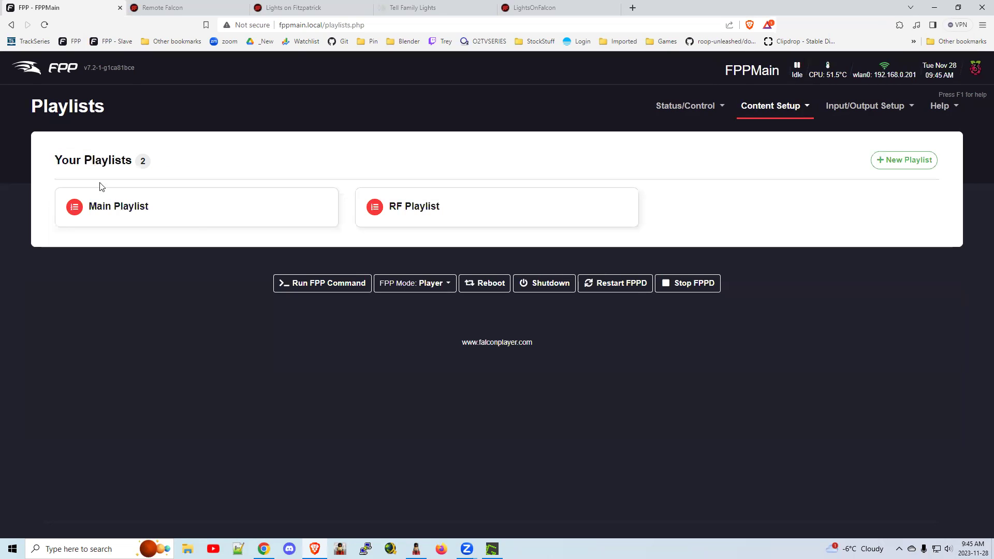
- Review the RF Playlist's Lead In and Lead Out sections, then open Main Playlist for editing
{"action": "left_click", "coordinate": [417, 207]}
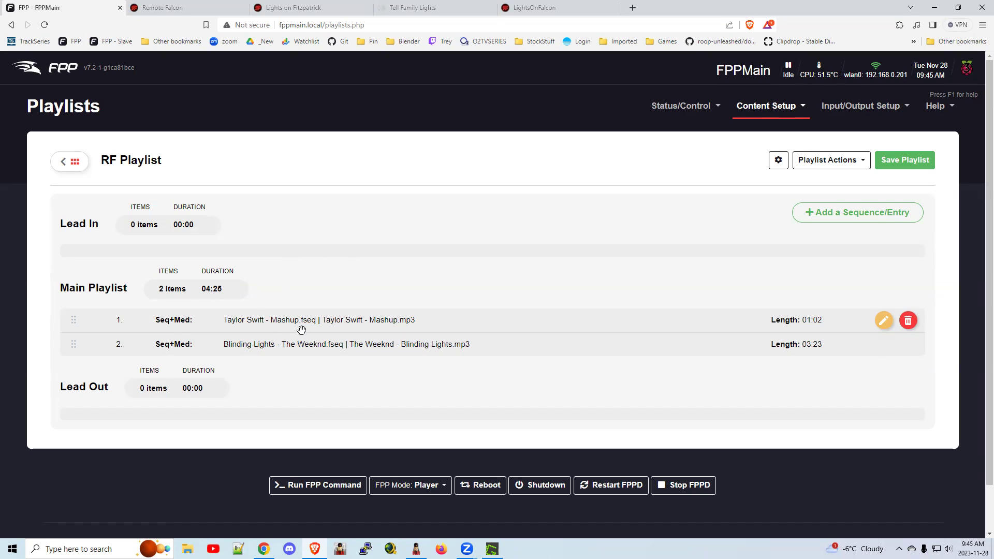
{"action": "left_click_drag", "start_coordinate": [55, 224], "coordinate": [82, 224]}
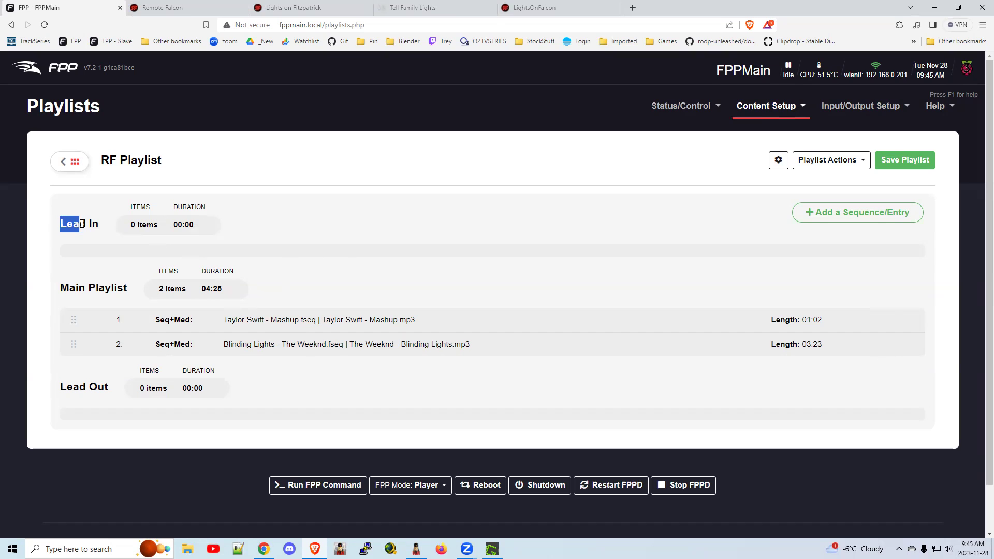
{"action": "left_click_drag", "start_coordinate": [113, 386], "coordinate": [66, 387]}
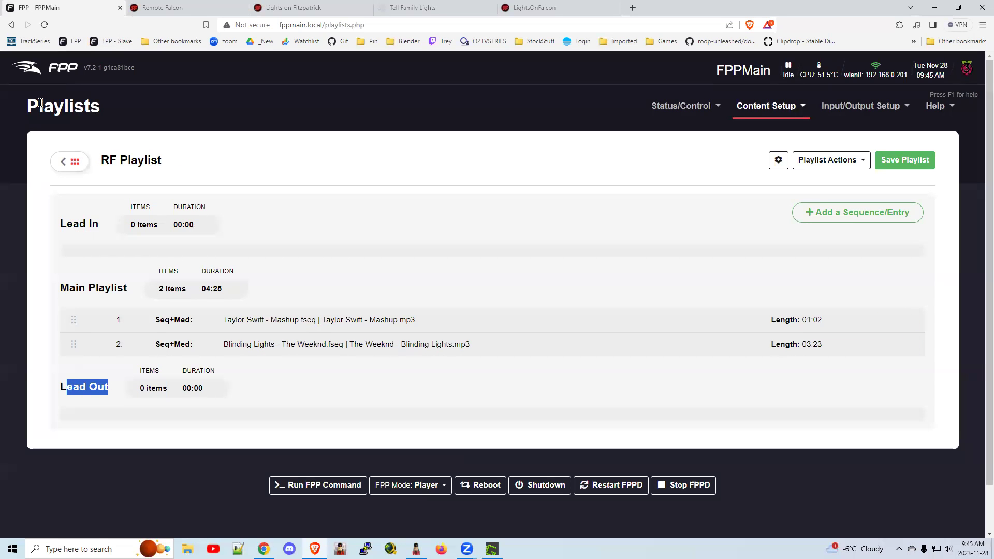
{"action": "left_click", "coordinate": [61, 163]}
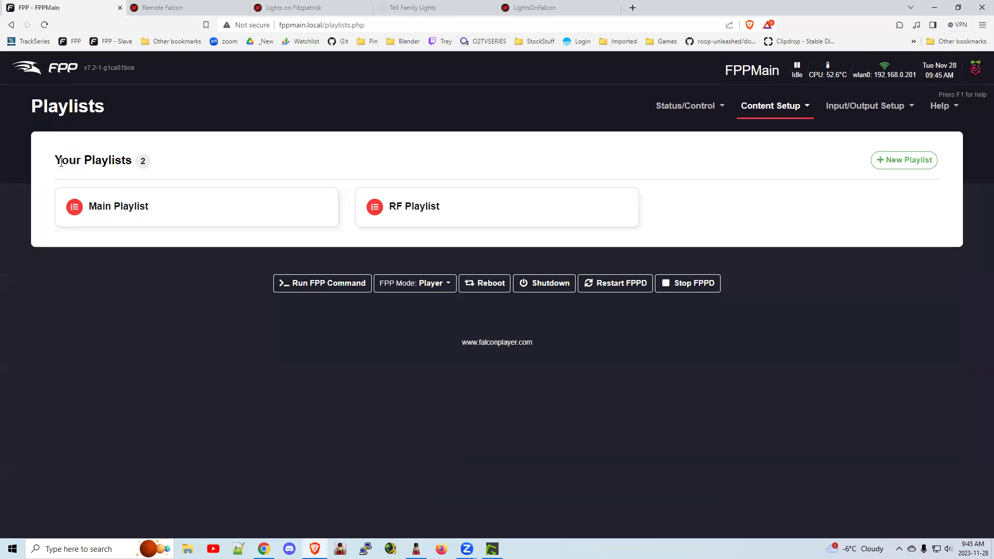
{"action": "left_click", "coordinate": [112, 205]}
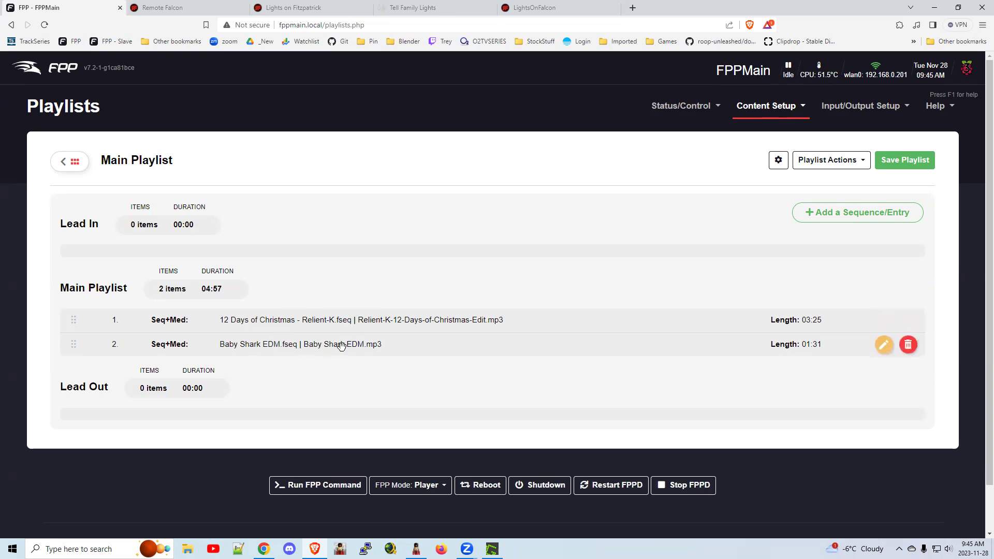
- Add an FPP Command entry 'Remote Falcon - Turn Viewer Control On' to the Main Playlist
{"action": "left_click", "coordinate": [883, 212]}
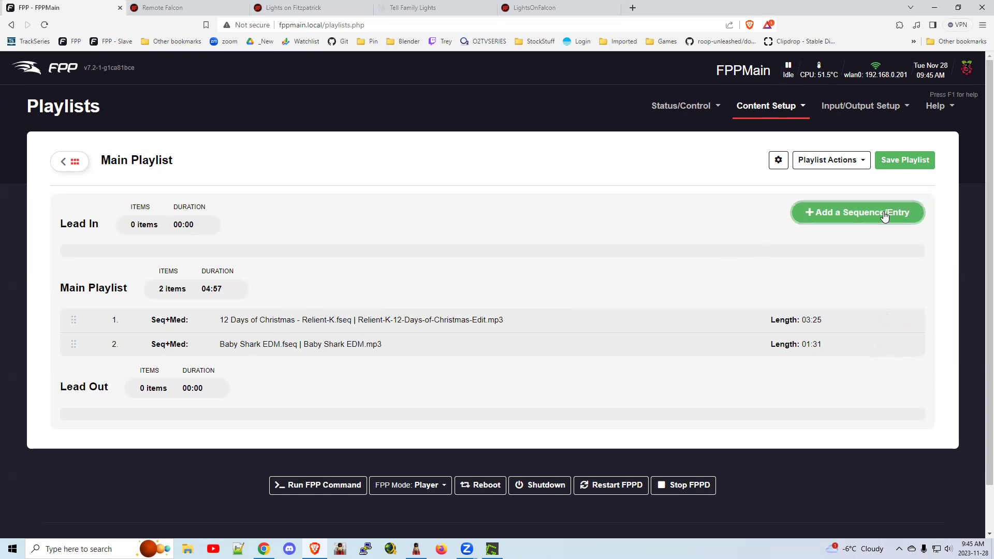
{"action": "left_click", "coordinate": [133, 150]}
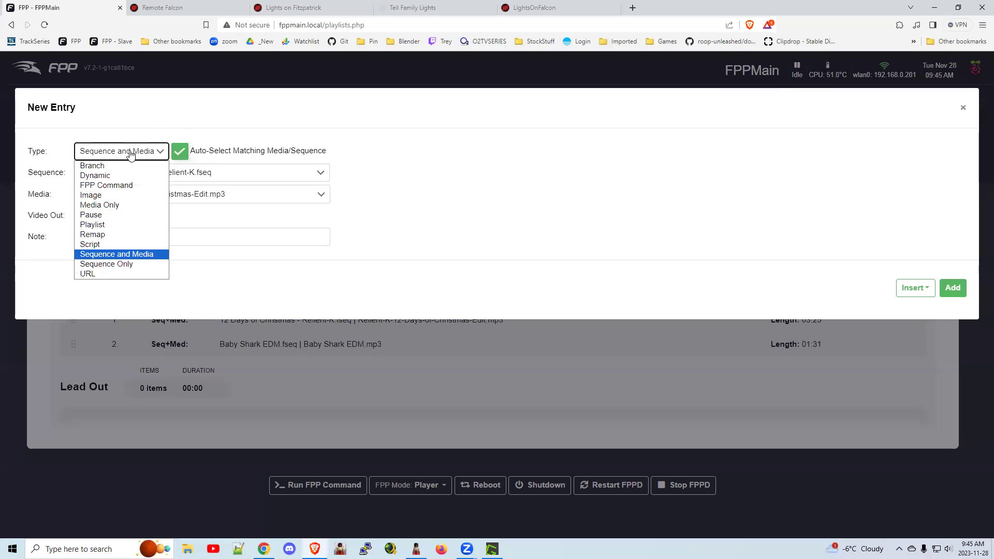
{"action": "left_click", "coordinate": [120, 185]}
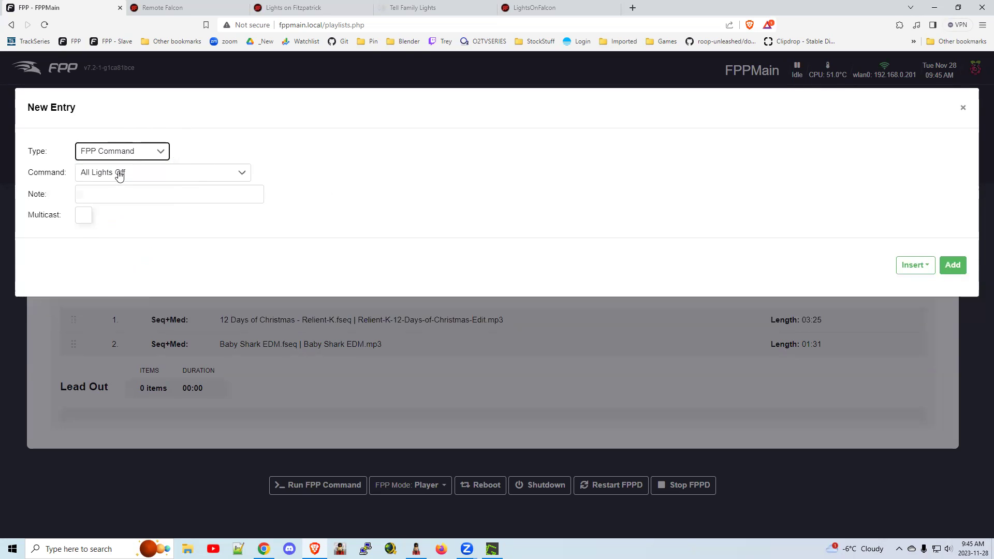
{"action": "left_click", "coordinate": [119, 175]}
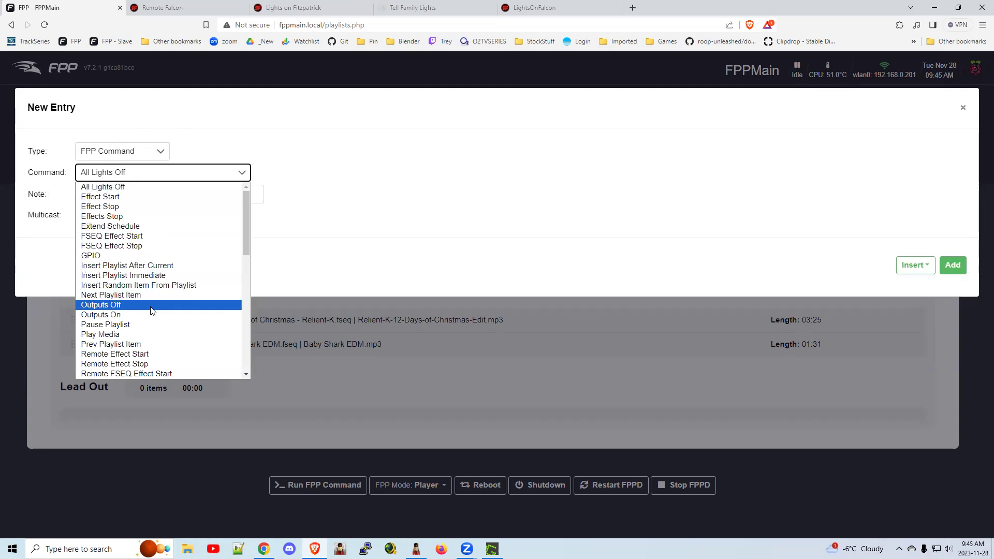
{"action": "scroll", "coordinate": [151, 310], "scroll_direction": "down", "scroll_amount": 5}
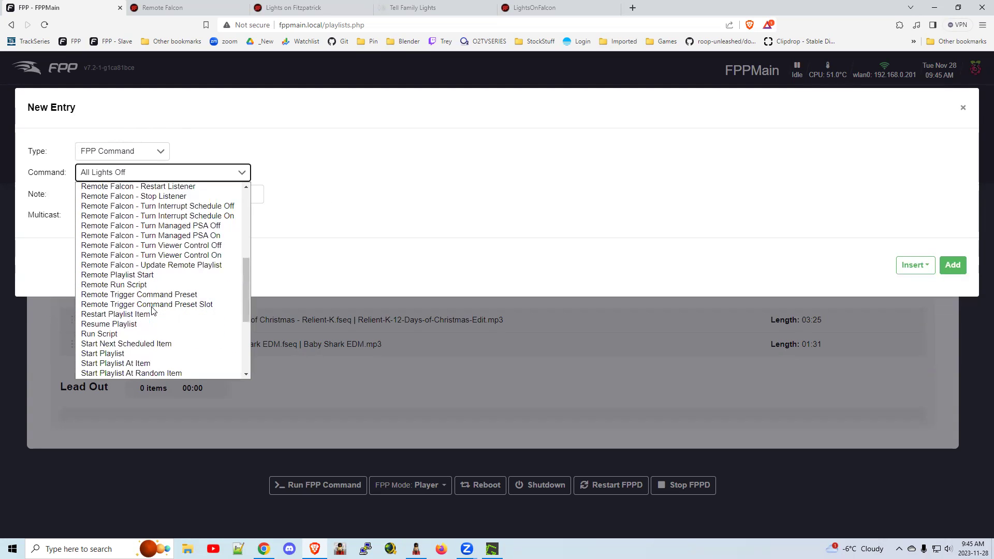
{"action": "left_click", "coordinate": [182, 256]}
{"action": "left_click", "coordinate": [947, 266]}
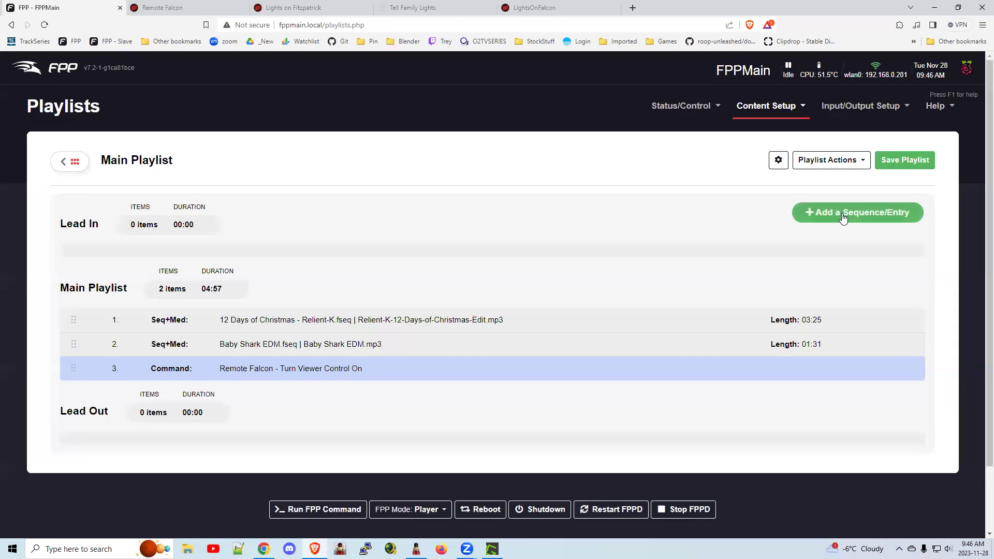
- Add 'Turn Viewer Control Off', placing it in Lead Out and the On command in Lead In
{"action": "left_click", "coordinate": [843, 215]}
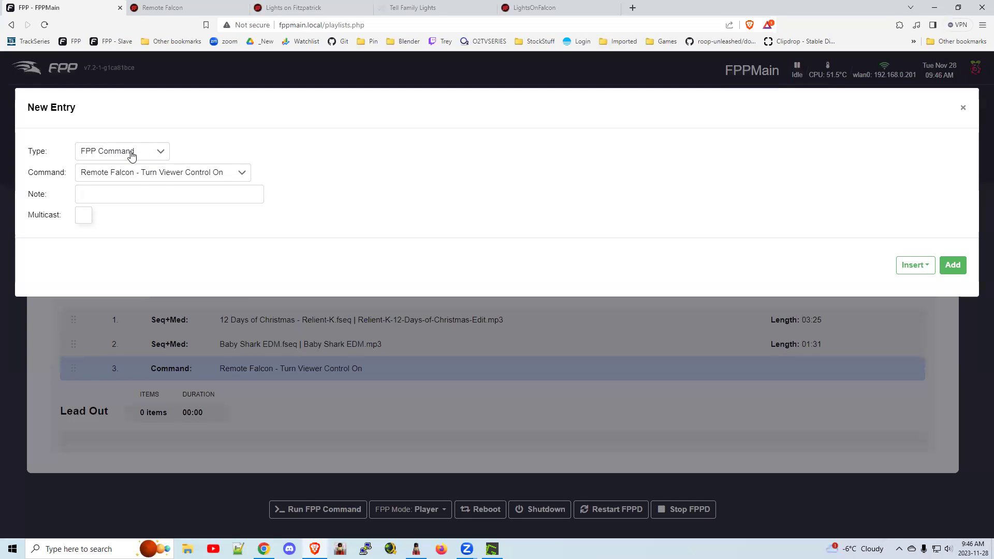
{"action": "left_click", "coordinate": [137, 173]}
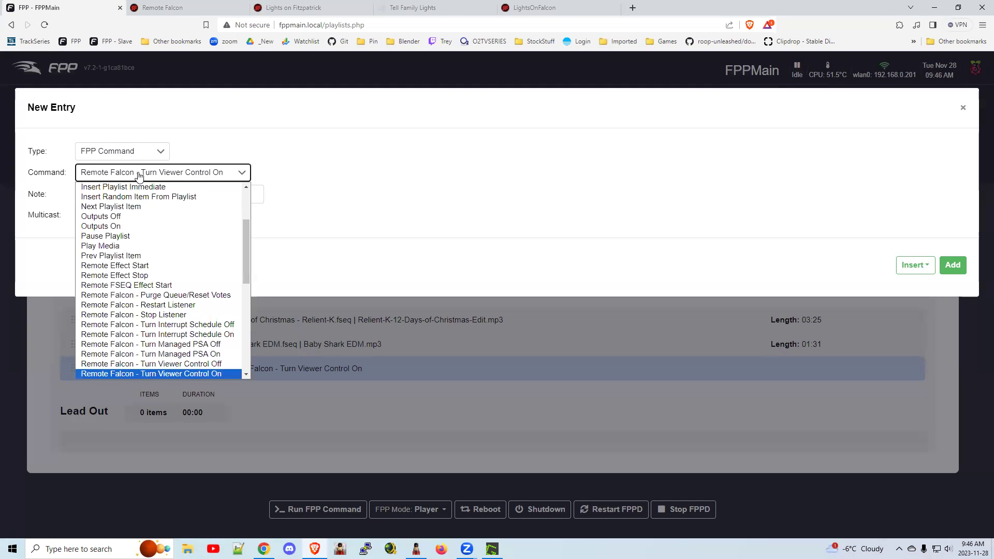
{"action": "left_click", "coordinate": [197, 365]}
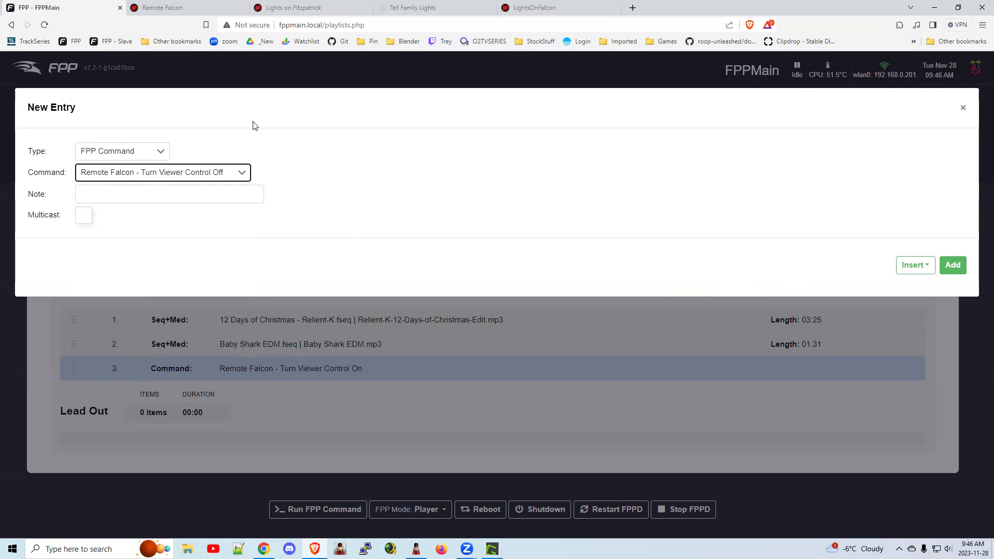
{"action": "left_click", "coordinate": [953, 266]}
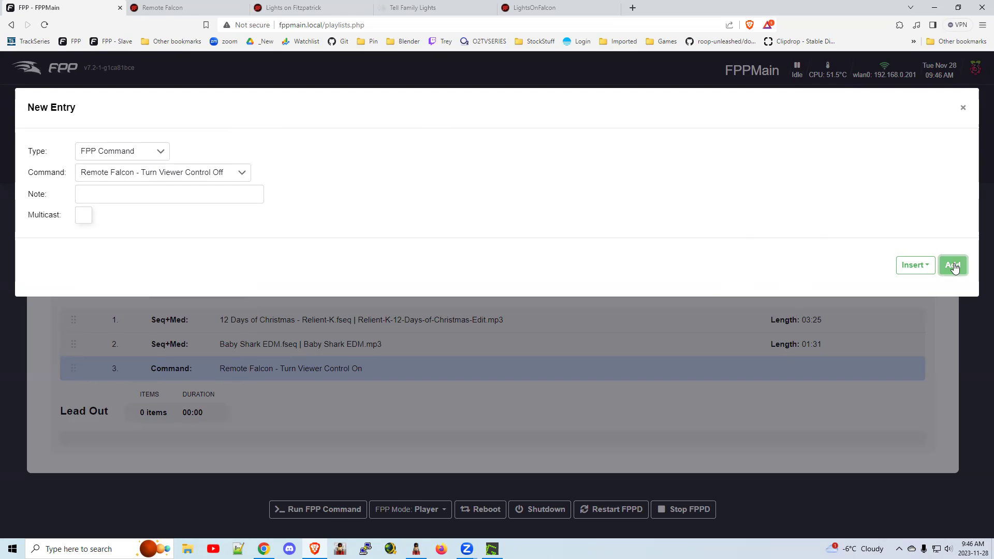
{"action": "left_click_drag", "start_coordinate": [310, 392], "coordinate": [310, 418]}
{"action": "left_click_drag", "start_coordinate": [304, 368], "coordinate": [262, 244]}
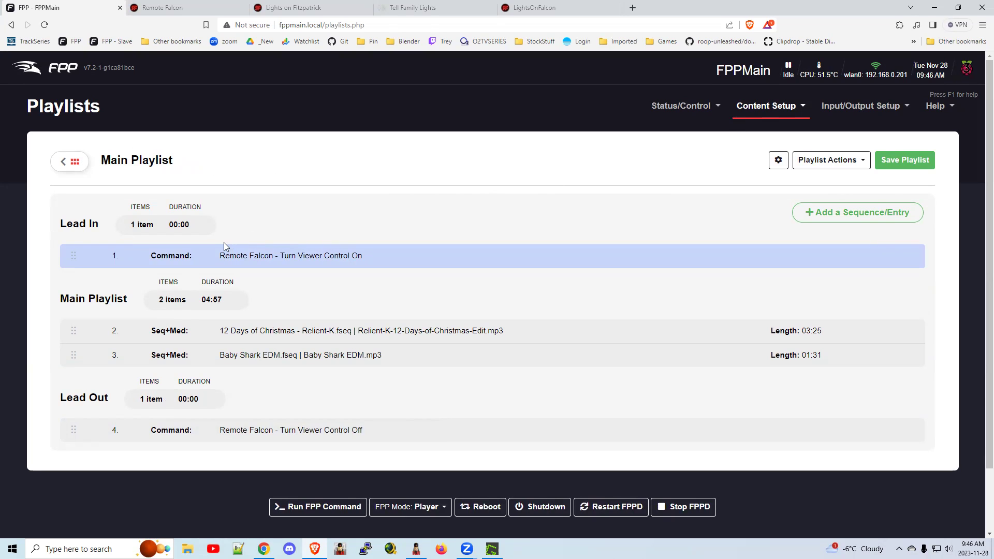
{"action": "mouse_move", "coordinate": [297, 248]}
{"action": "left_click", "coordinate": [291, 9]}
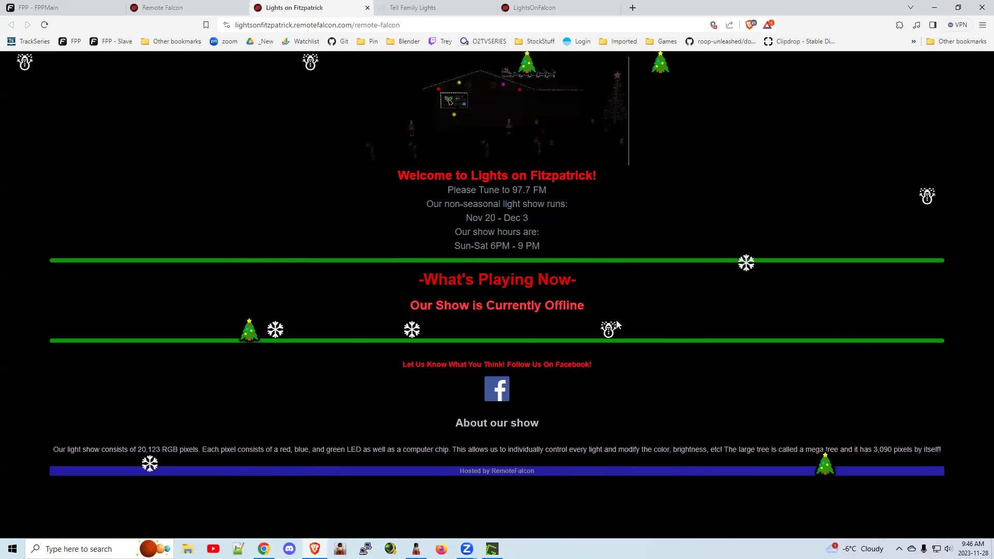
{"action": "left_click", "coordinate": [64, 11]}
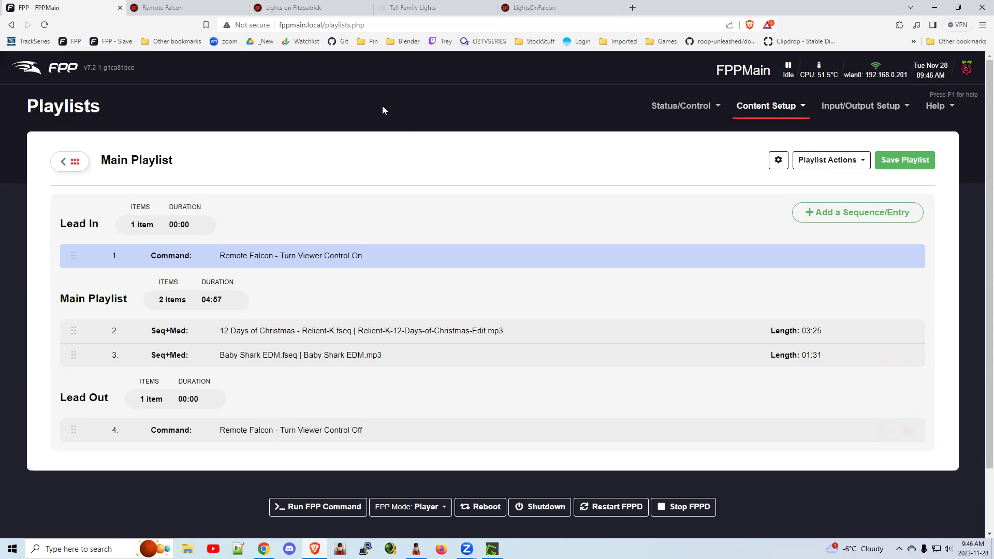
{"action": "left_click", "coordinate": [311, 8]}
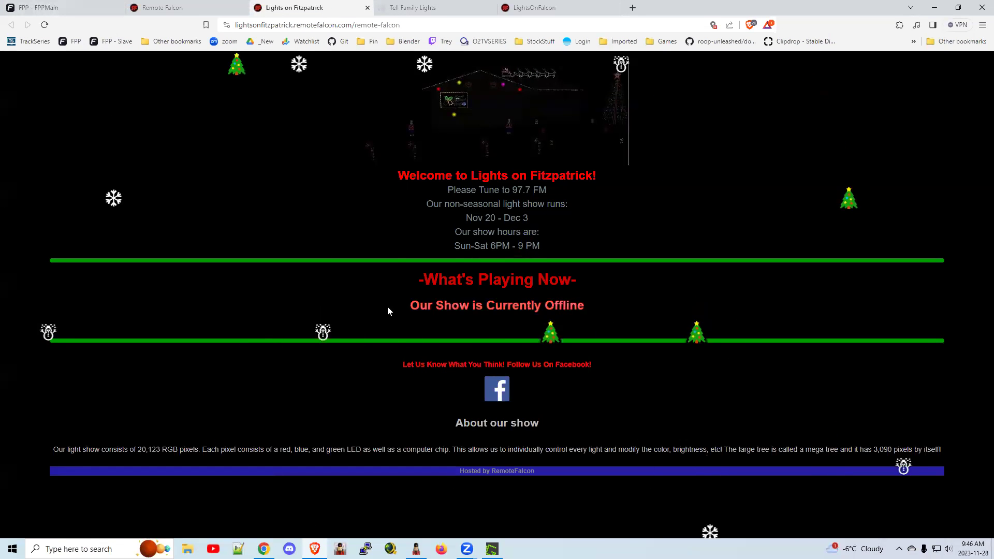
{"action": "left_click", "coordinate": [533, 7]}
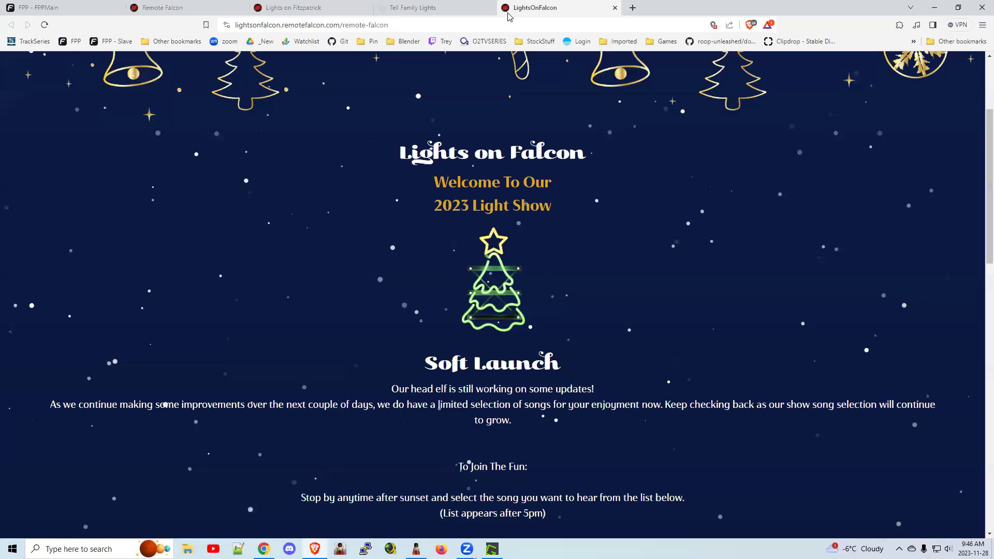
{"action": "scroll", "coordinate": [575, 368], "scroll_direction": "down", "scroll_amount": 10}
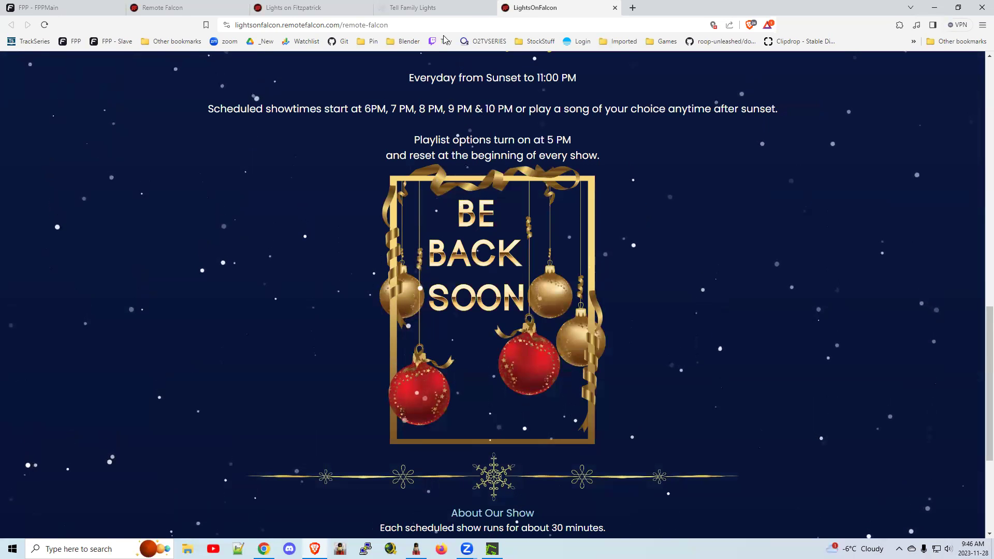
{"action": "left_click", "coordinate": [428, 6]}
{"action": "scroll", "coordinate": [531, 294], "scroll_direction": "down", "scroll_amount": 2}
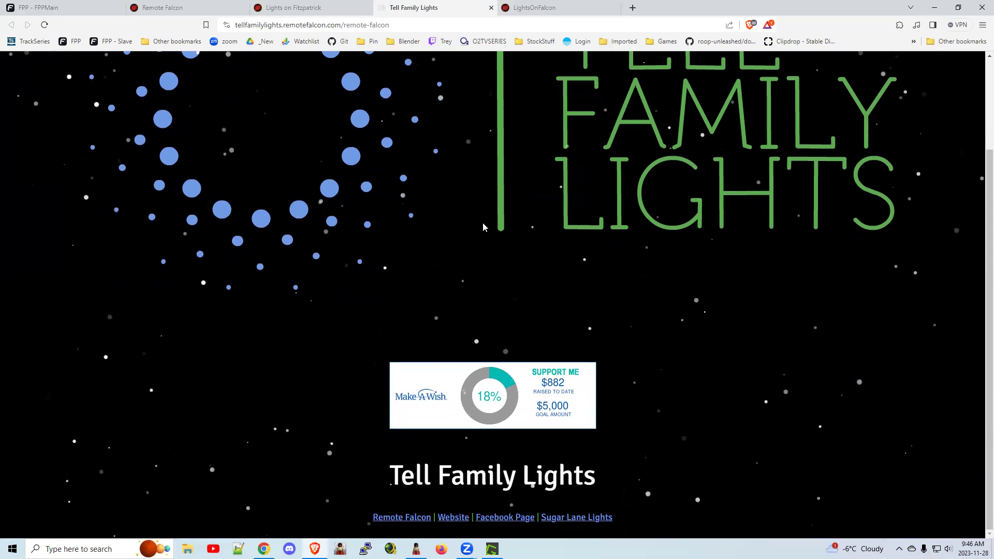
{"action": "left_click", "coordinate": [88, 9]}
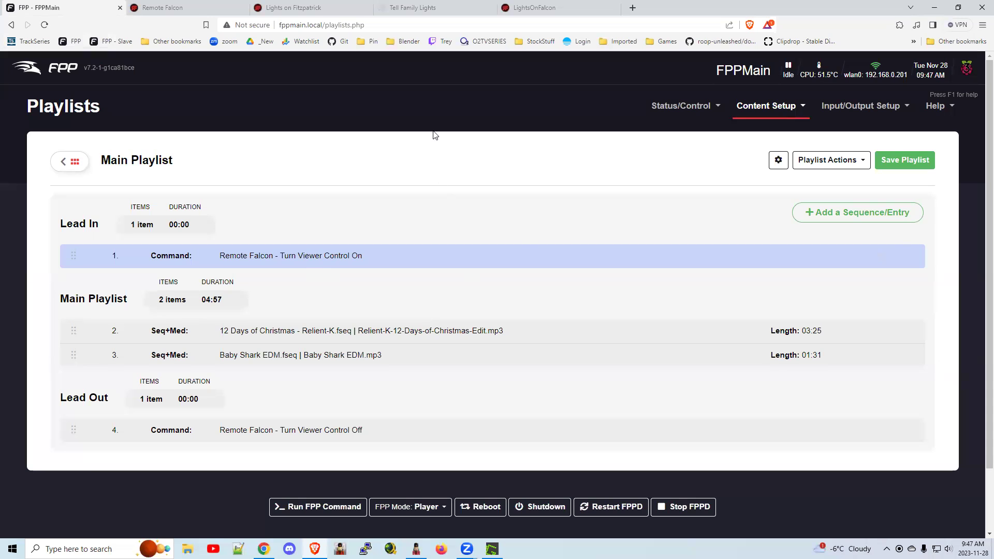
{"action": "left_click", "coordinate": [204, 8]}
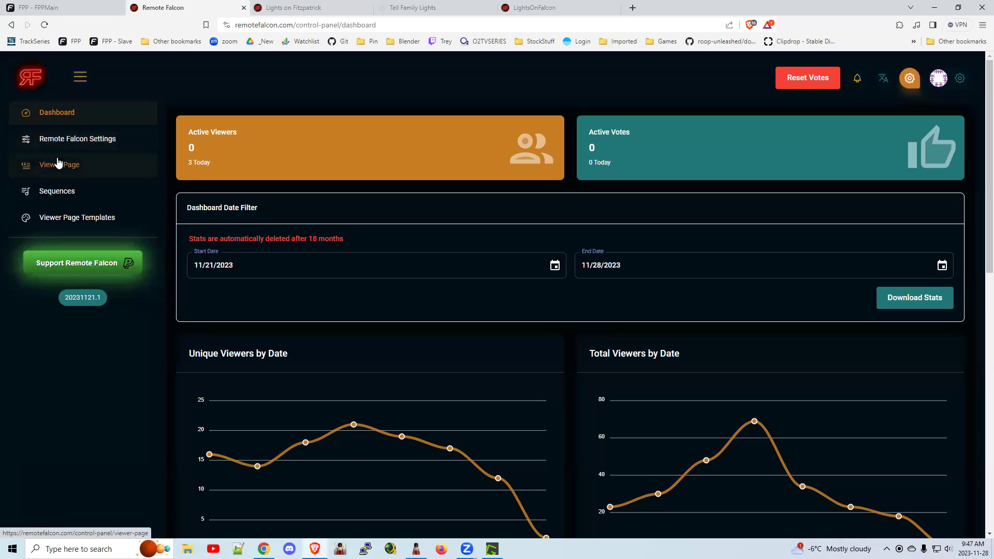
{"action": "left_click", "coordinate": [63, 140]}
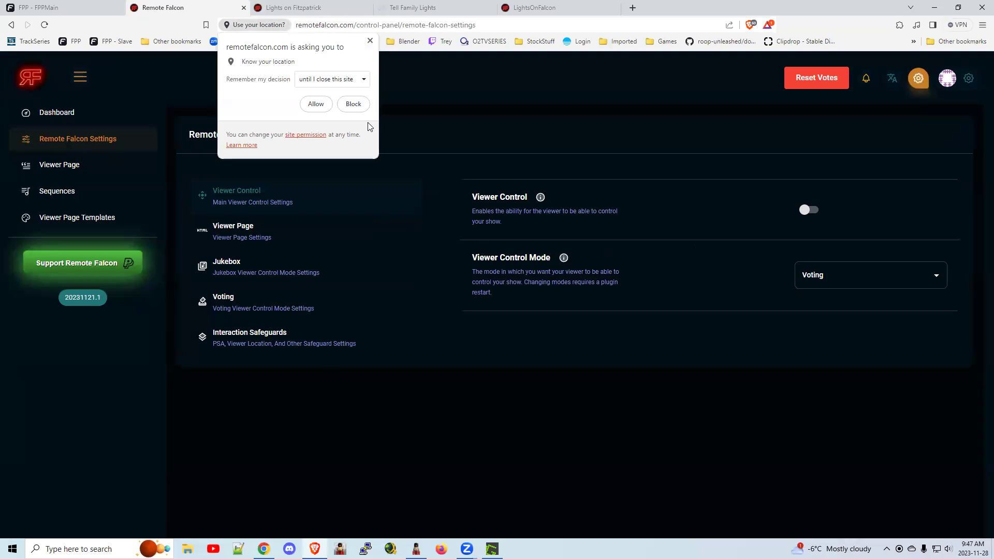
{"action": "left_click", "coordinate": [369, 41]}
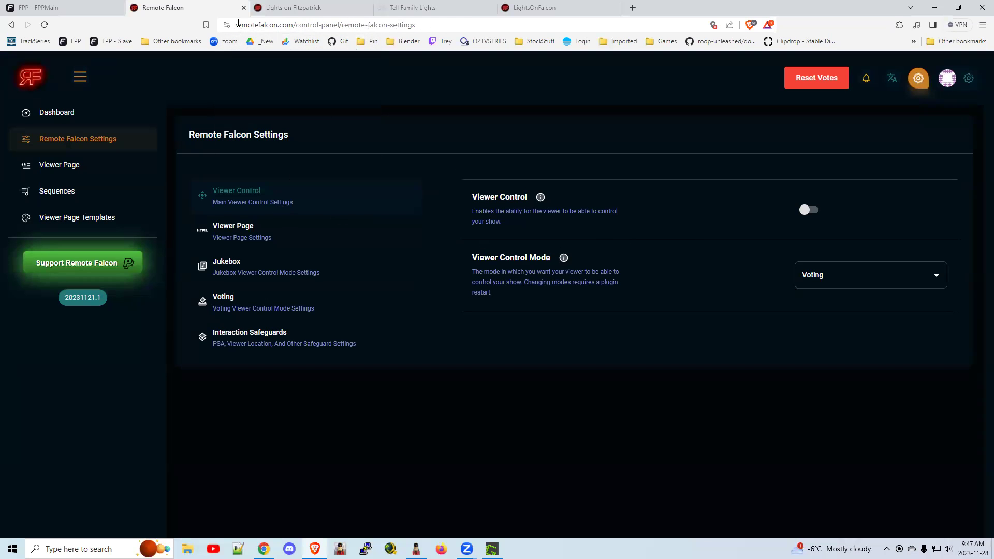
{"action": "left_click", "coordinate": [72, 8]}
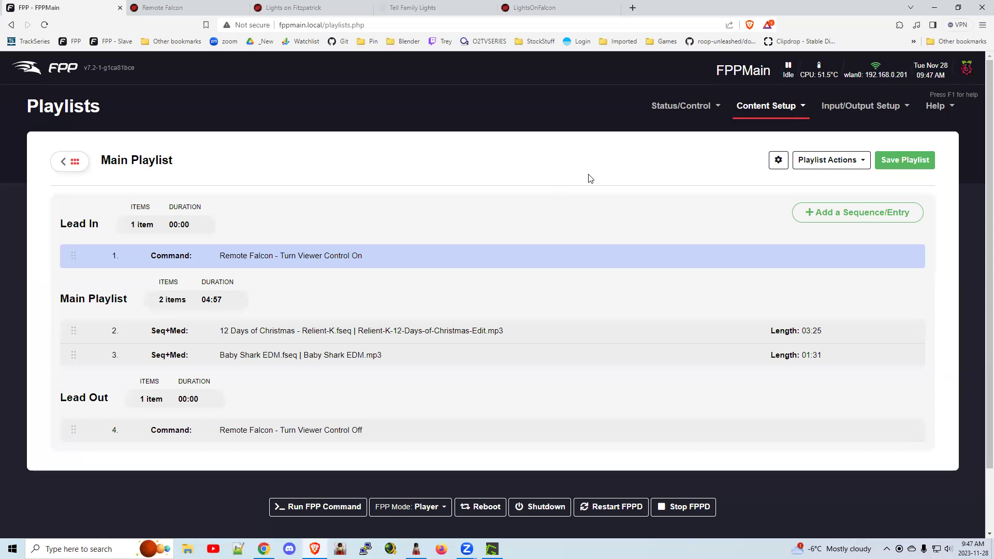
- On the Remote Falcon plugin page, set the Remote Playlist to RF Playlist
{"action": "left_click", "coordinate": [764, 106]}
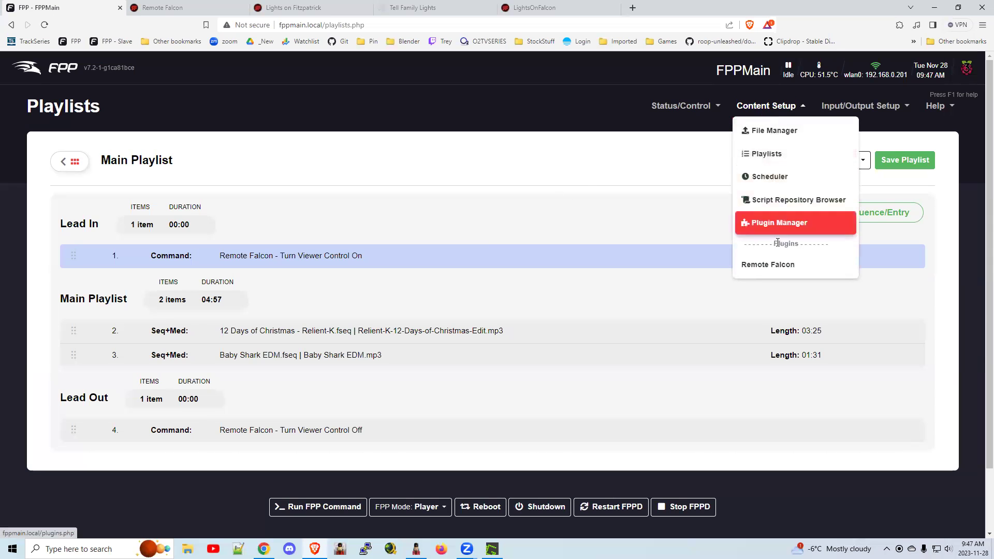
{"action": "left_click", "coordinate": [781, 271]}
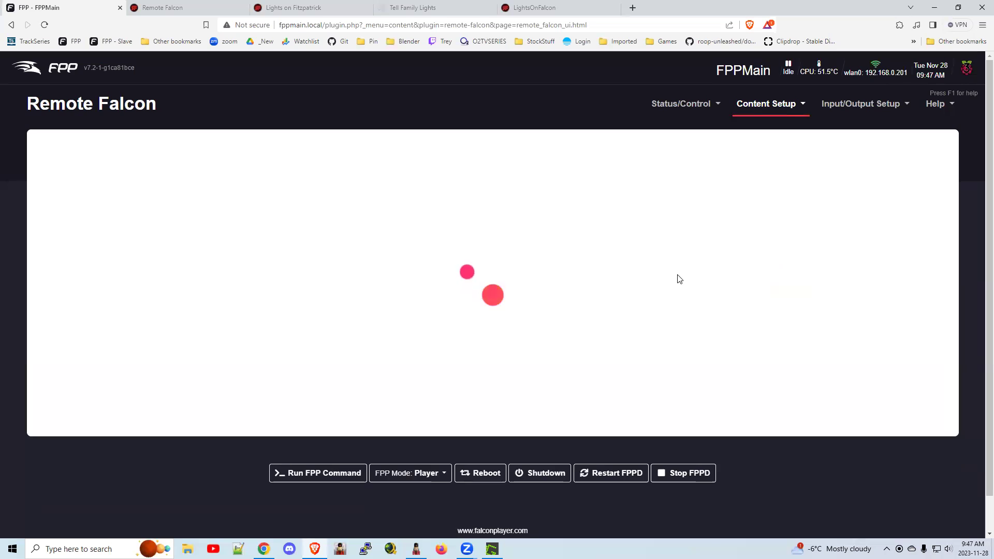
{"action": "left_click", "coordinate": [570, 358]}
{"action": "left_click", "coordinate": [547, 378]}
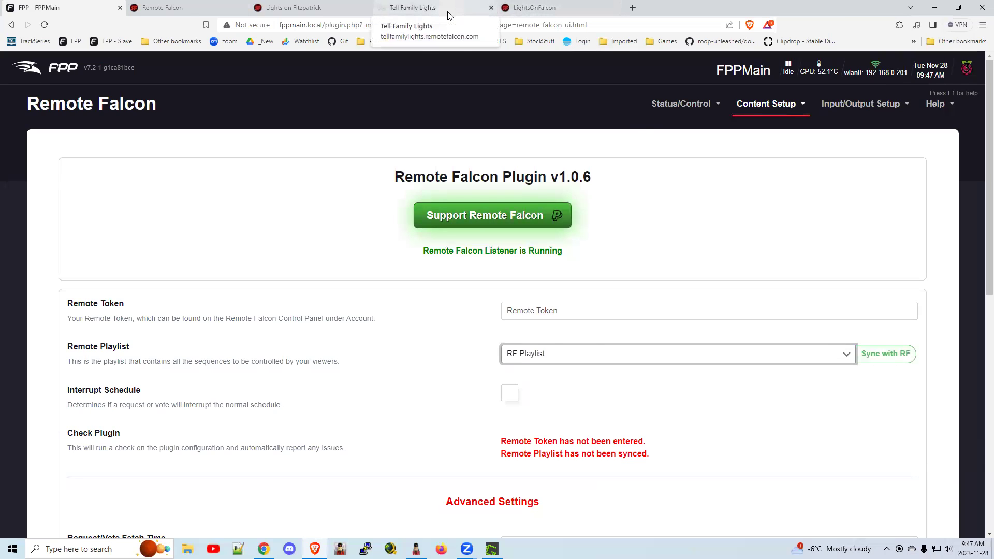
- Scroll through the plugin settings and click into the Remote Token field
{"action": "scroll", "coordinate": [585, 414], "scroll_direction": "down", "scroll_amount": 6}
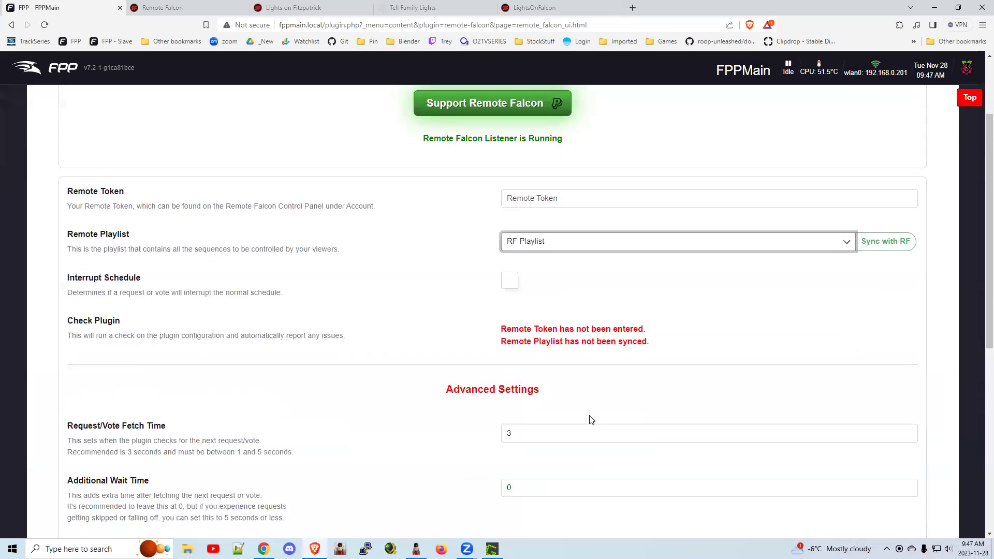
{"action": "scroll", "coordinate": [595, 421], "scroll_direction": "down", "scroll_amount": 2}
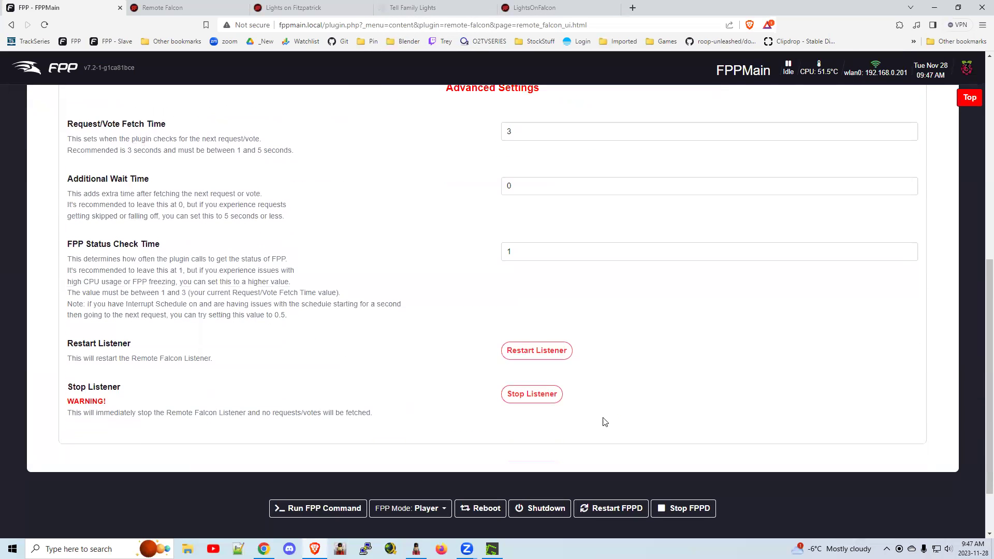
{"action": "scroll", "coordinate": [614, 421], "scroll_direction": "up", "scroll_amount": 7}
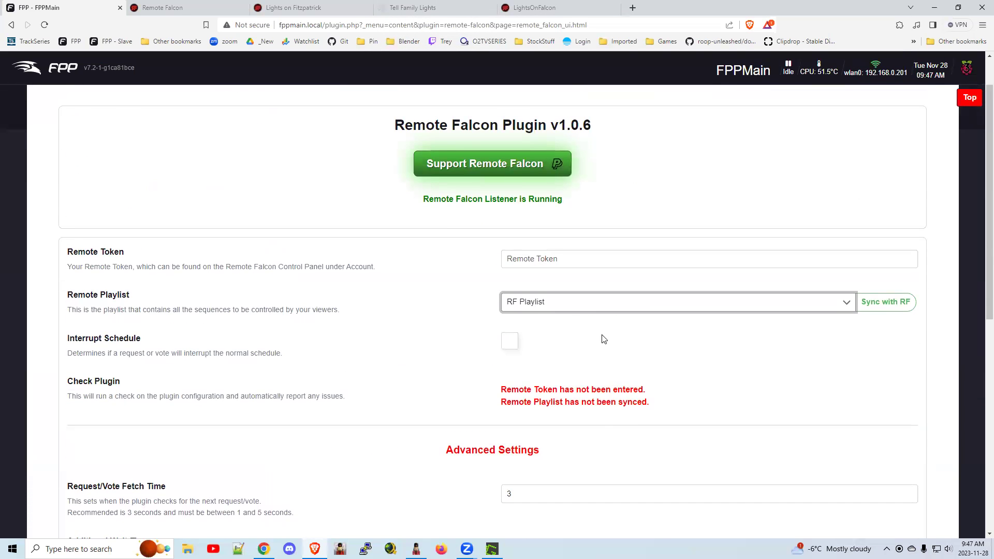
{"action": "left_click", "coordinate": [591, 259]}
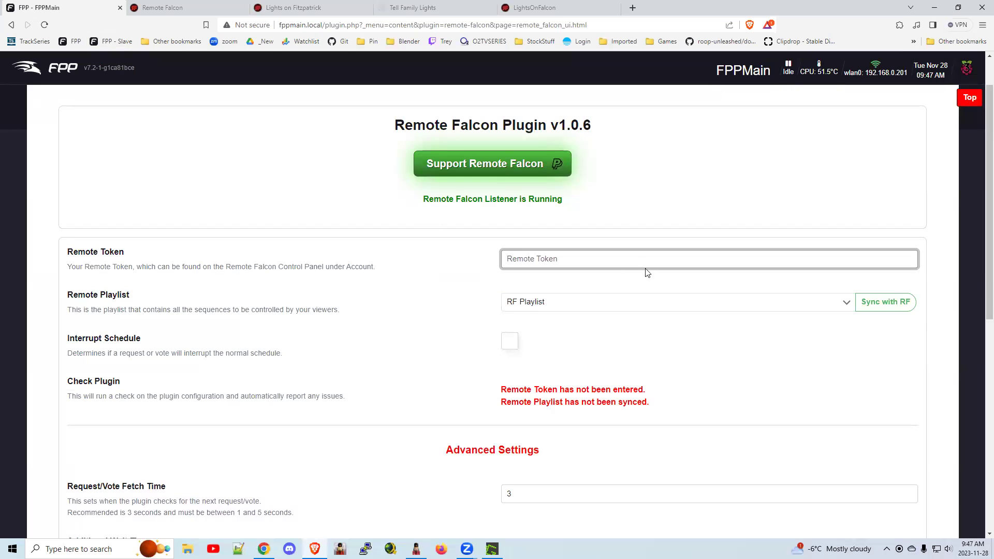
{"action": "scroll", "coordinate": [725, 238], "scroll_direction": "up", "scroll_amount": 1}
{"action": "left_click", "coordinate": [770, 106]}
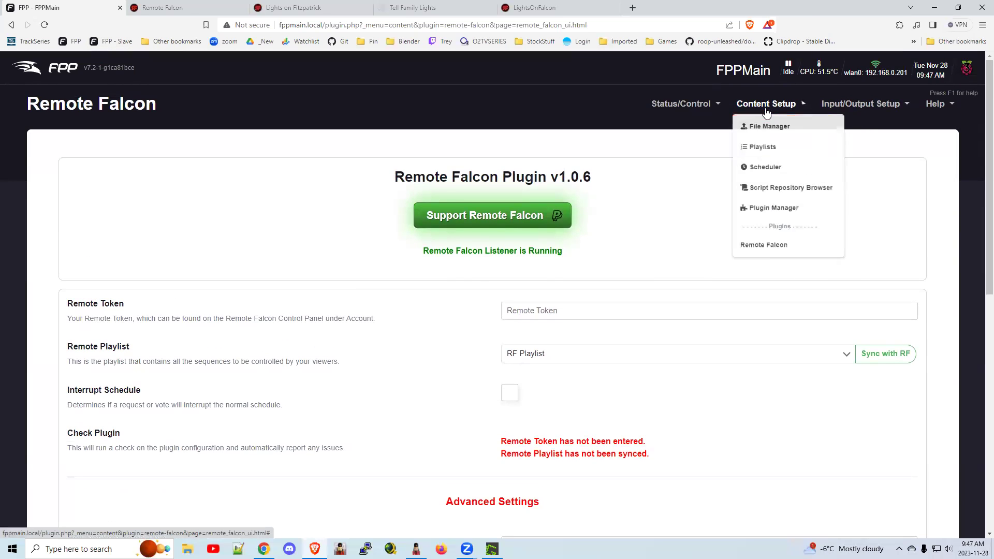
- Add a new Scheduler entry for the Main Playlist
{"action": "left_click", "coordinate": [763, 172]}
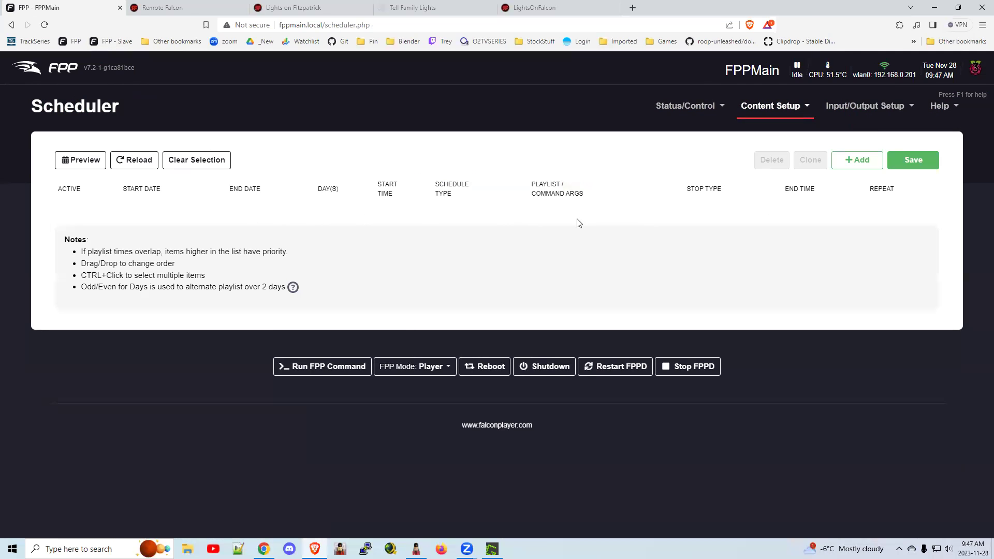
{"action": "left_click", "coordinate": [863, 161]}
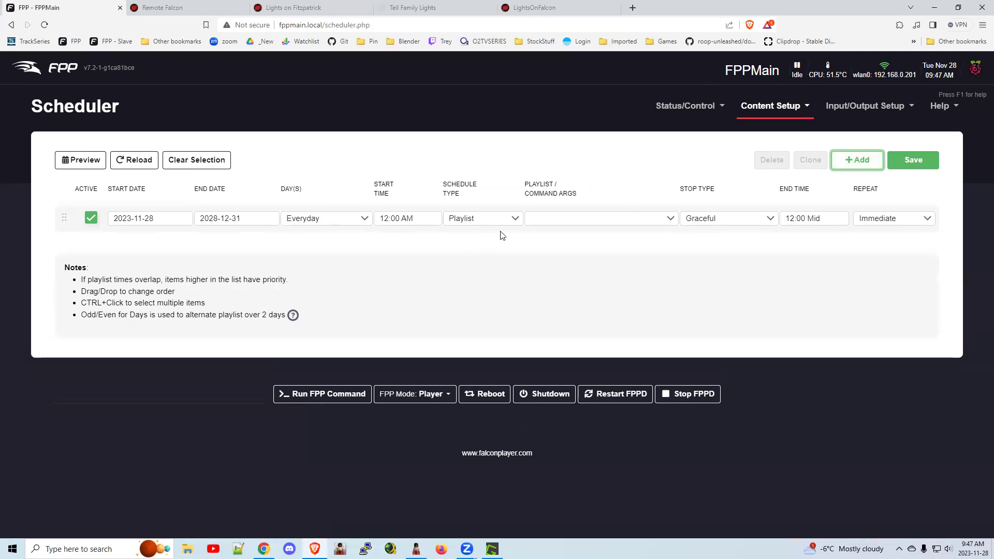
{"action": "left_click", "coordinate": [592, 224]}
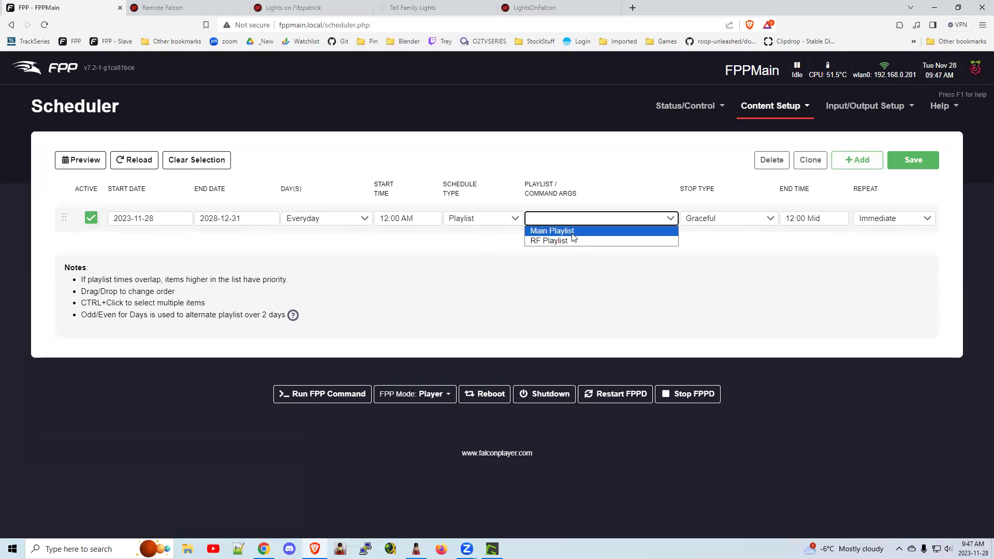
{"action": "left_click", "coordinate": [552, 231]}
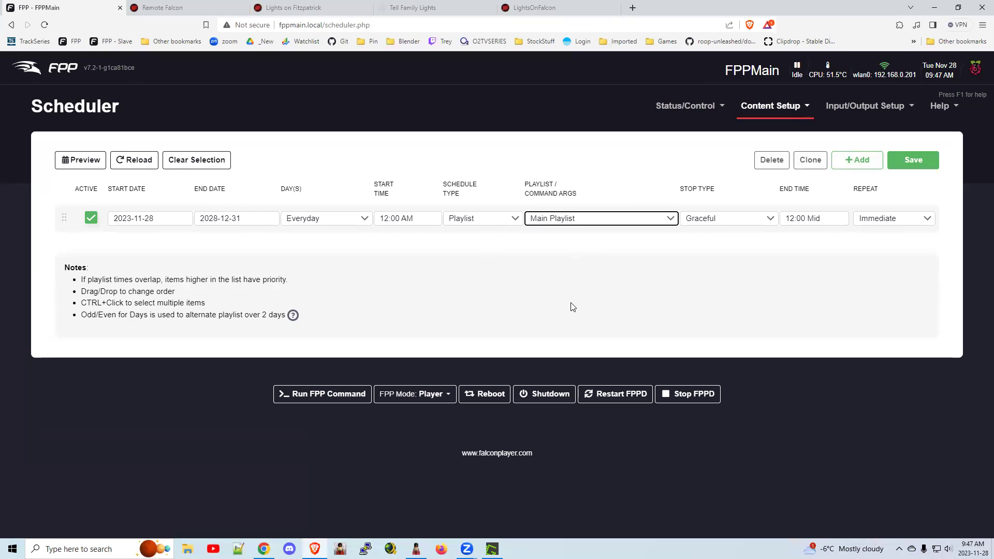
- Set the entry's start time to 05:00 PM and end time to 10:30 PM, then save
{"action": "left_click", "coordinate": [414, 218]}
{"action": "scroll", "coordinate": [415, 272], "scroll_direction": "down", "scroll_amount": 6}
{"action": "scroll", "coordinate": [414, 272], "scroll_direction": "down", "scroll_amount": 5}
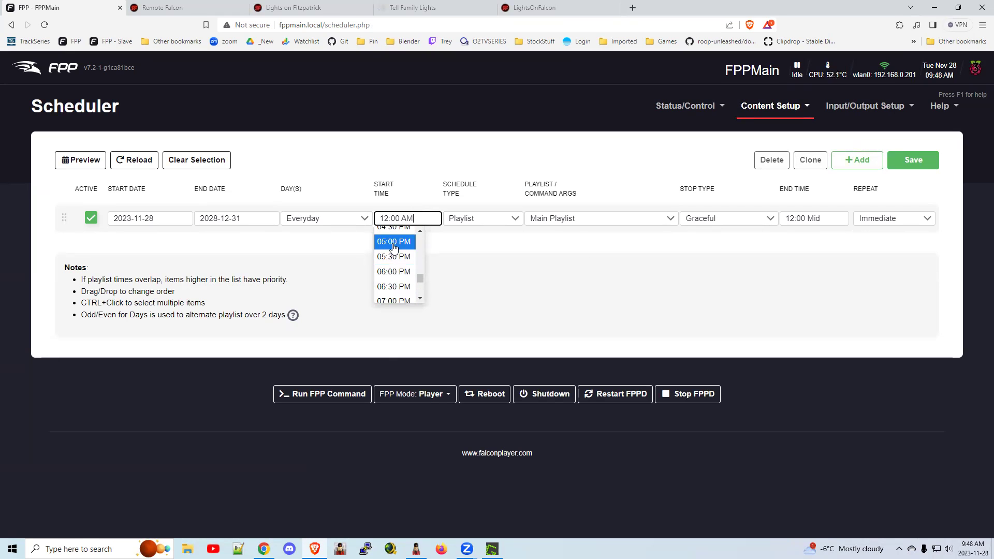
{"action": "left_click", "coordinate": [393, 242]}
{"action": "left_click", "coordinate": [804, 220]}
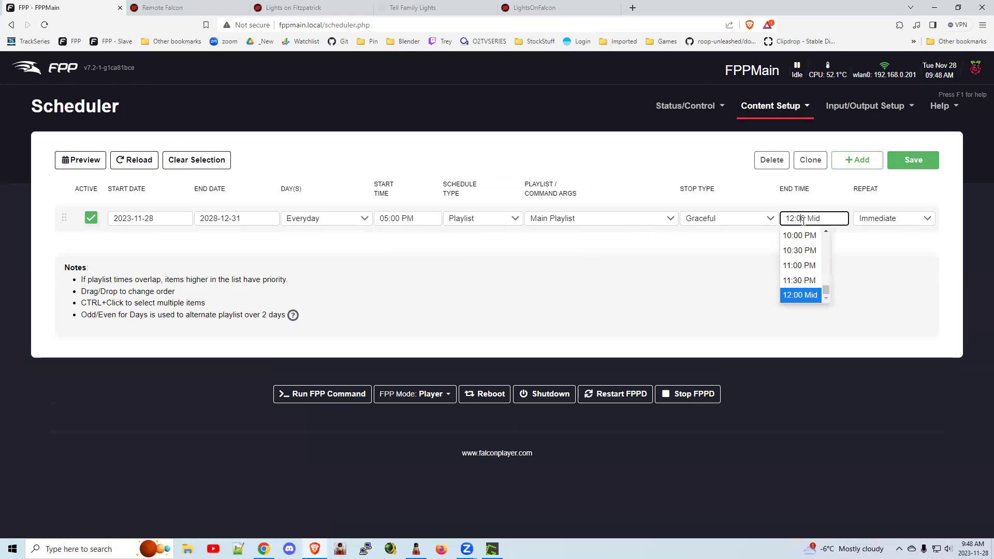
{"action": "left_click", "coordinate": [800, 250]}
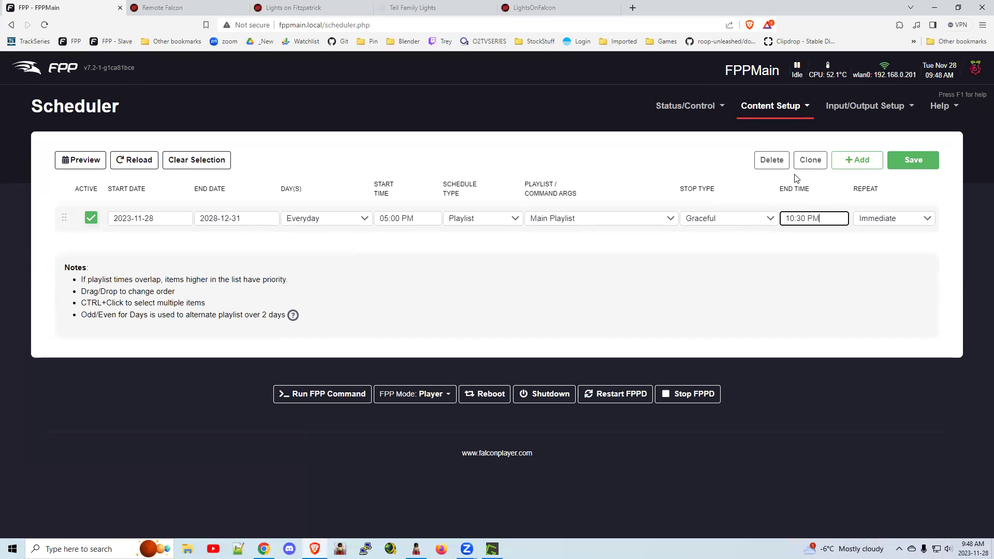
{"action": "left_click", "coordinate": [914, 161]}
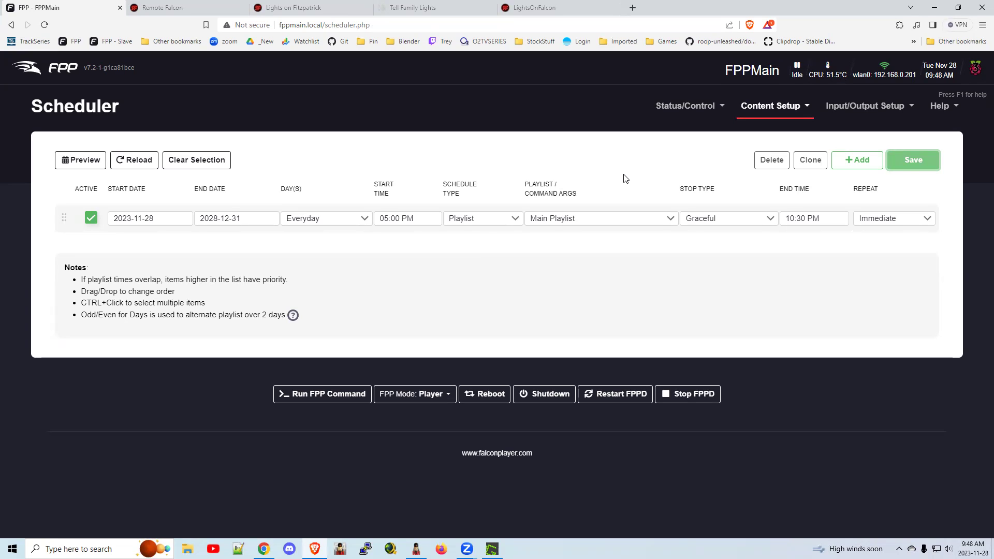
- Cycle through the viewer pages, then open Remote Falcon Settings and select the remotefalcon.com domain
{"action": "left_click", "coordinate": [549, 10]}
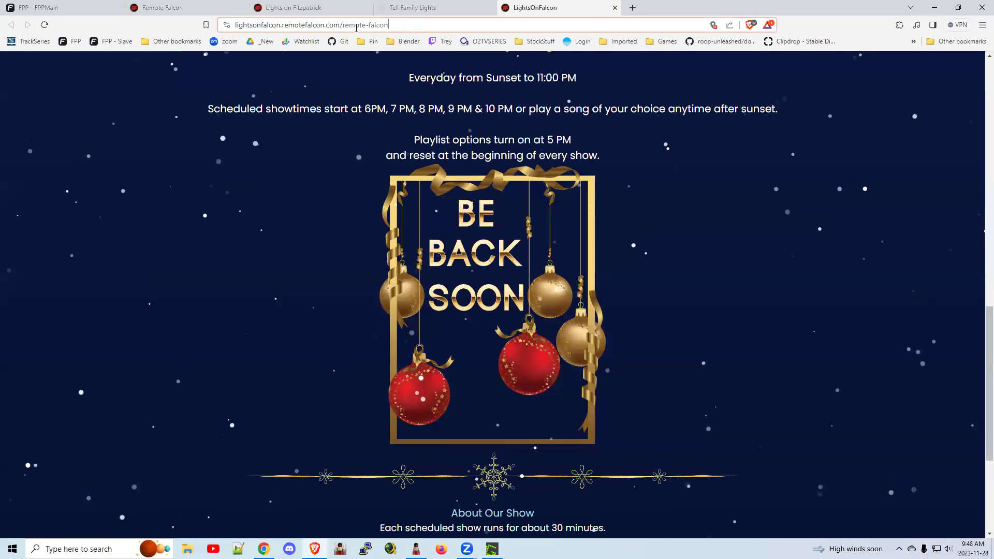
{"action": "left_click", "coordinate": [331, 25]}
{"action": "left_click", "coordinate": [422, 8]}
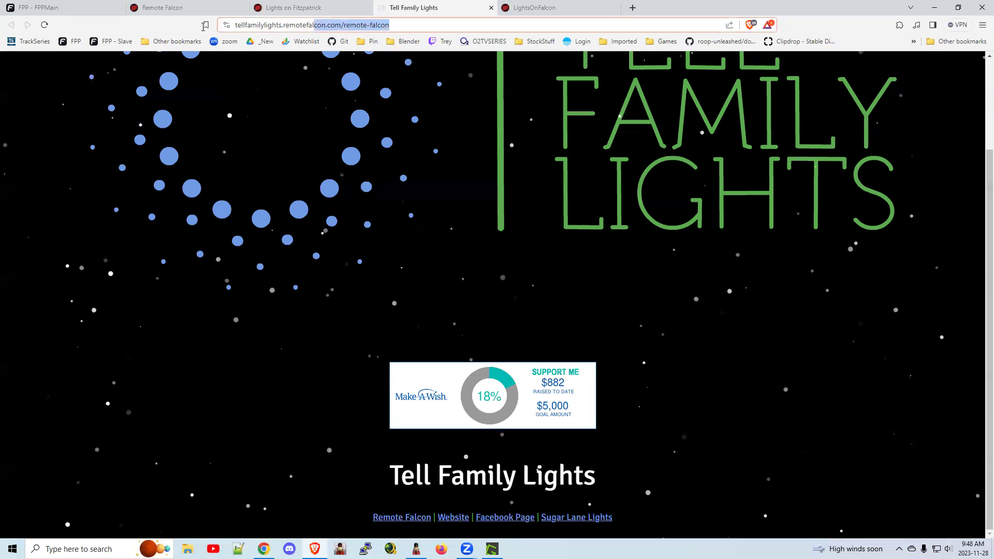
{"action": "left_click", "coordinate": [315, 9]}
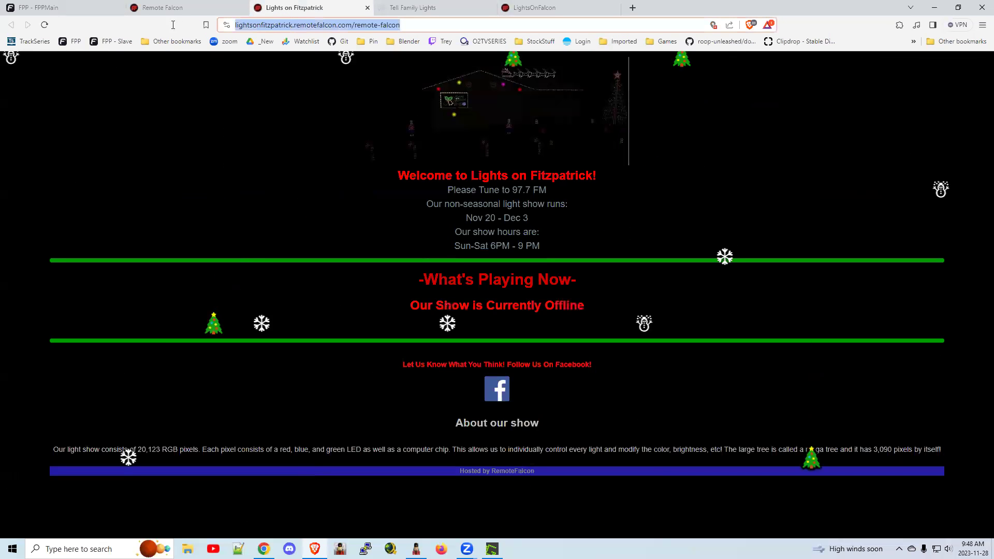
{"action": "left_click", "coordinate": [179, 9]}
{"action": "left_click_drag", "start_coordinate": [293, 25], "coordinate": [220, 29]}
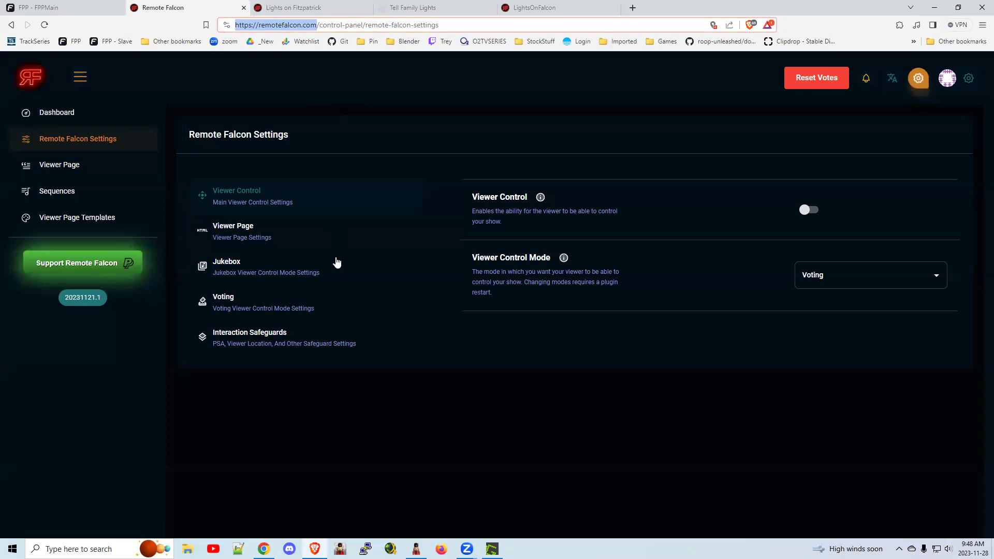